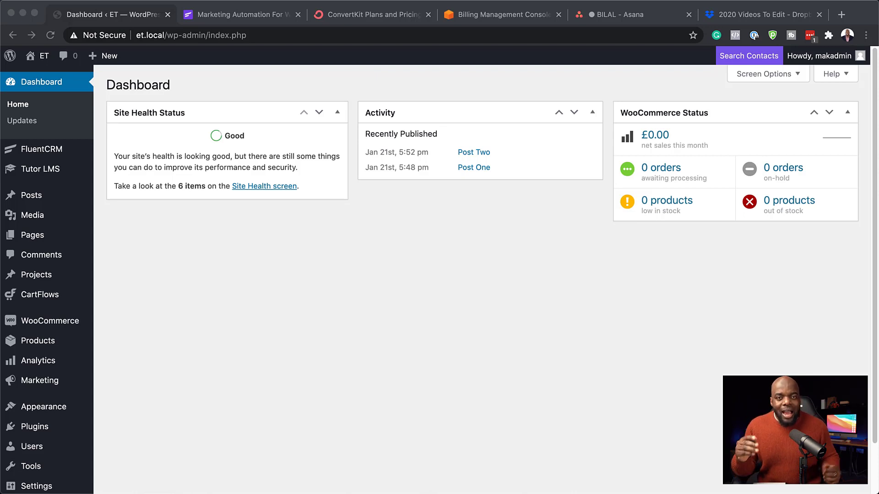
Open the FluentCRM dashboard from the WordPress admin.
{"action": "left_click", "coordinate": [178, 243]}
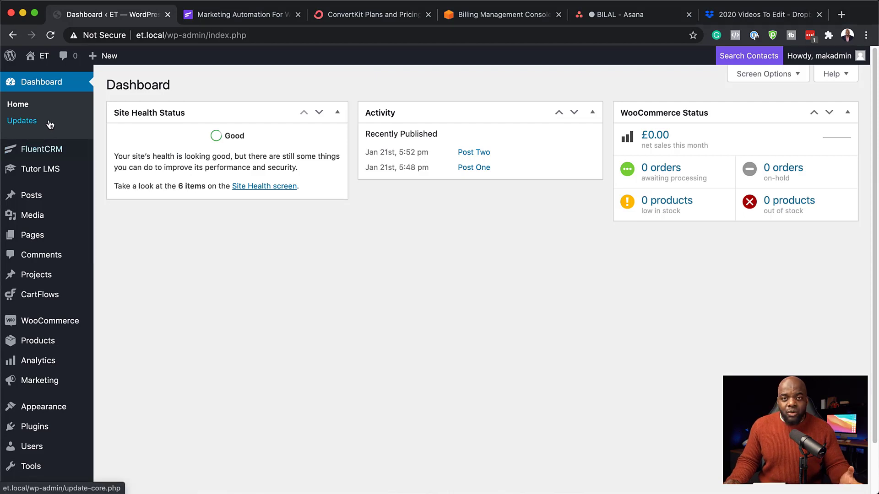
{"action": "mouse_move", "coordinate": [29, 150]}
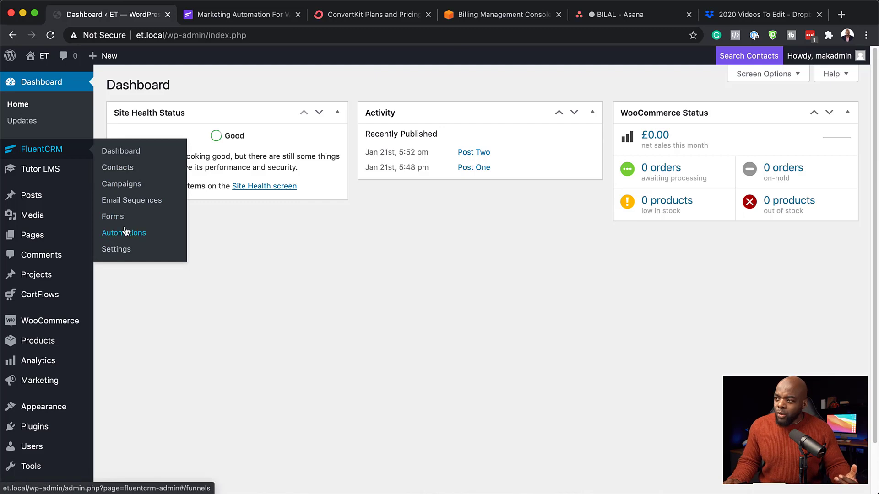
{"action": "left_click", "coordinate": [115, 157]}
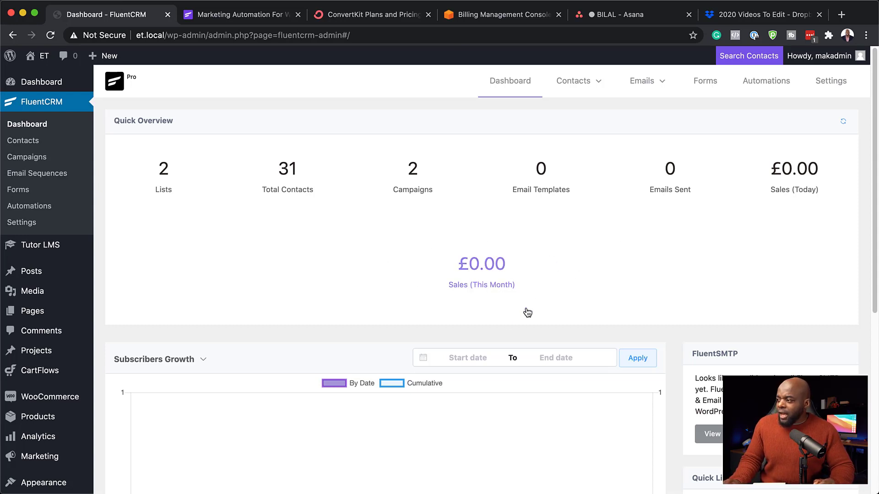
Examine the dashboard's overview figures, the report choices of the Subscribers Growth chart and its date range picker.
{"action": "scroll", "coordinate": [375, 314], "scroll_direction": "down", "scroll_amount": 5}
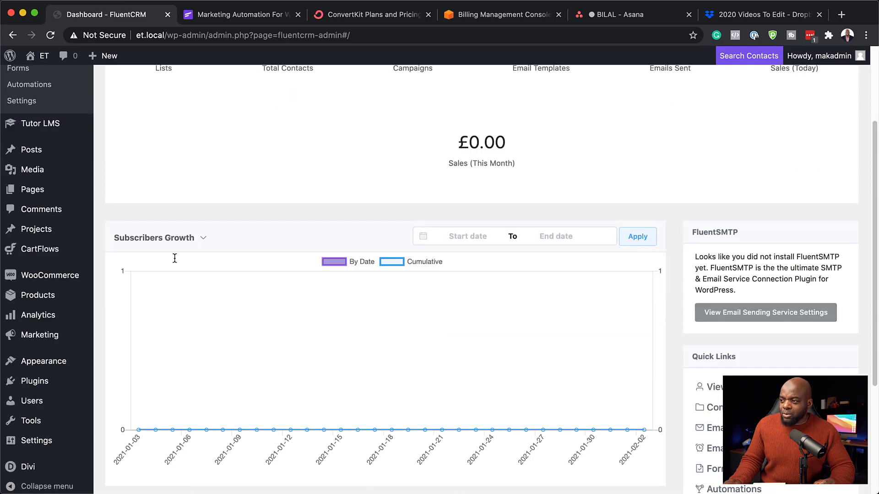
{"action": "left_click", "coordinate": [203, 238]}
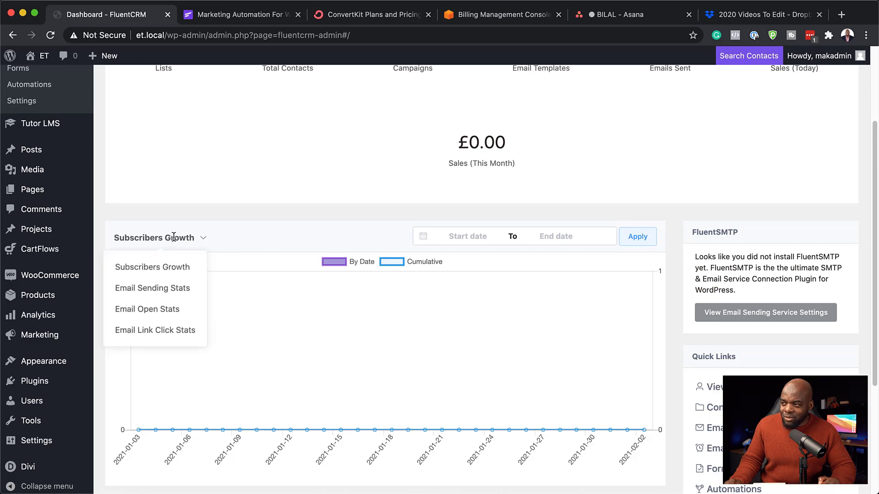
{"action": "scroll", "coordinate": [275, 335], "scroll_direction": "up", "scroll_amount": 3}
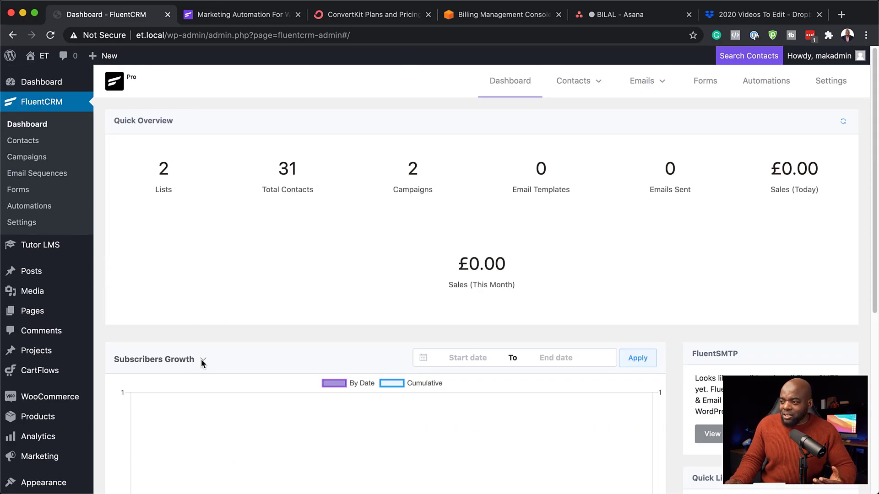
{"action": "scroll", "coordinate": [339, 359], "scroll_direction": "down", "scroll_amount": 3}
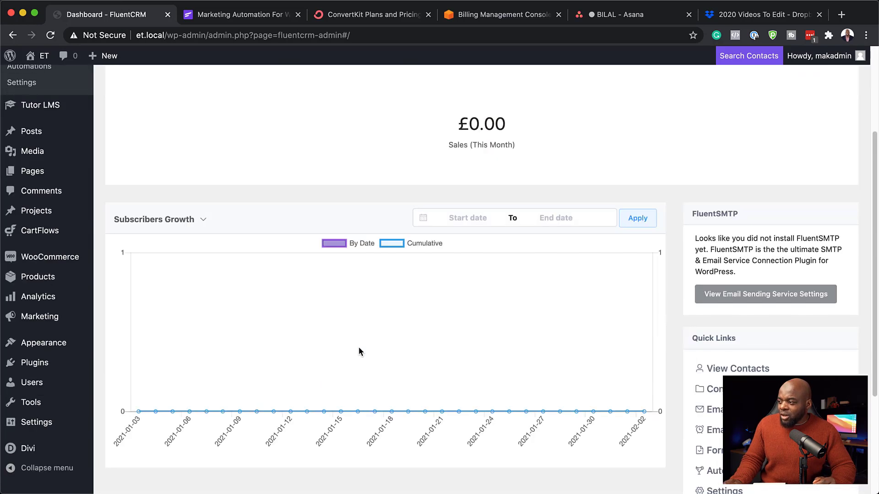
{"action": "left_click", "coordinate": [452, 220]}
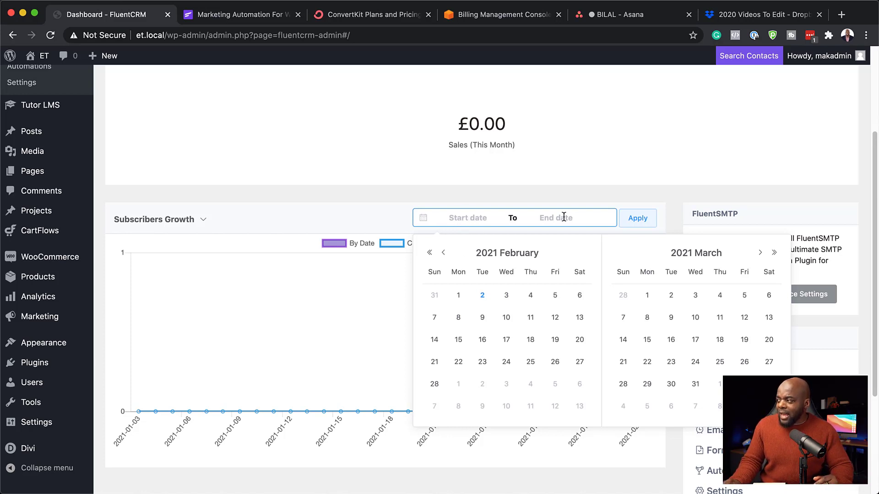
{"action": "scroll", "coordinate": [474, 254], "scroll_direction": "up", "scroll_amount": 3}
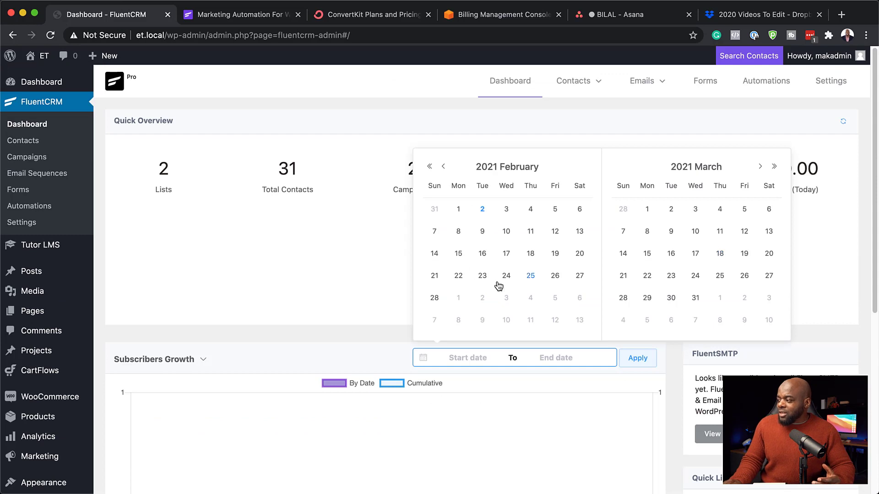
{"action": "left_click", "coordinate": [302, 280]}
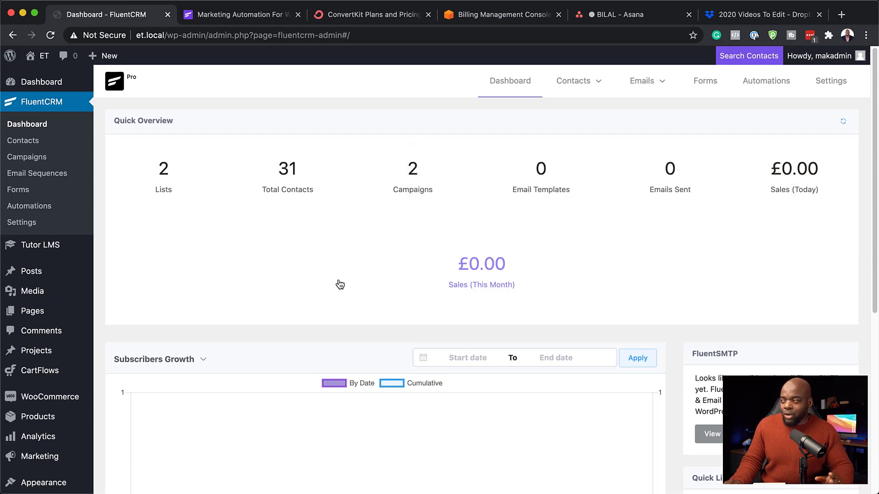
List all contacts and filter them by the Bought product A tag, replacing that filter with the subscriber tag.
{"action": "mouse_move", "coordinate": [603, 88]}
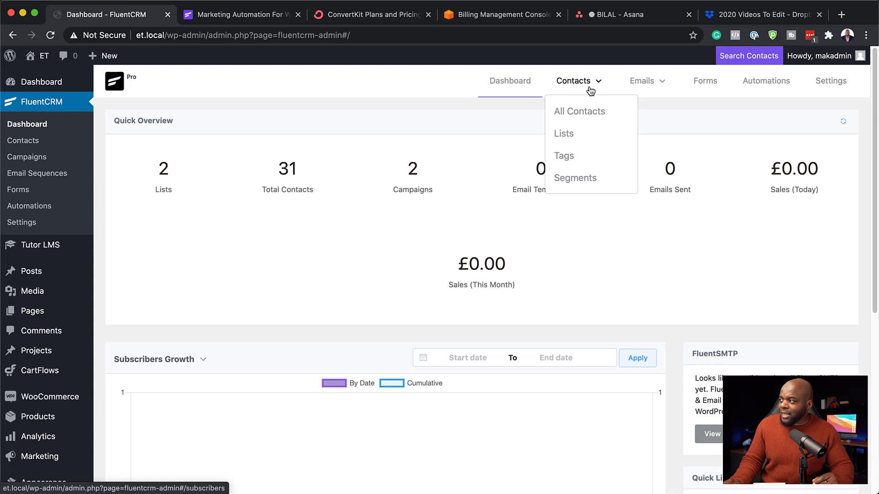
{"action": "left_click", "coordinate": [593, 119]}
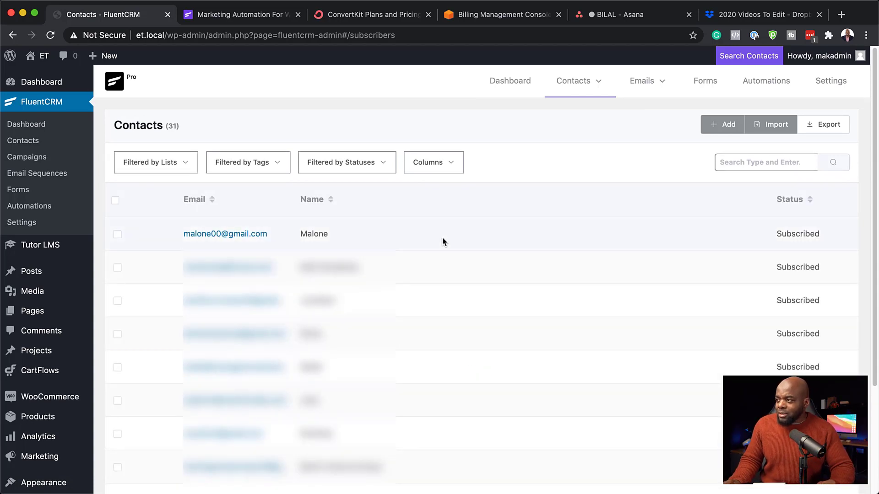
{"action": "left_click", "coordinate": [278, 165]}
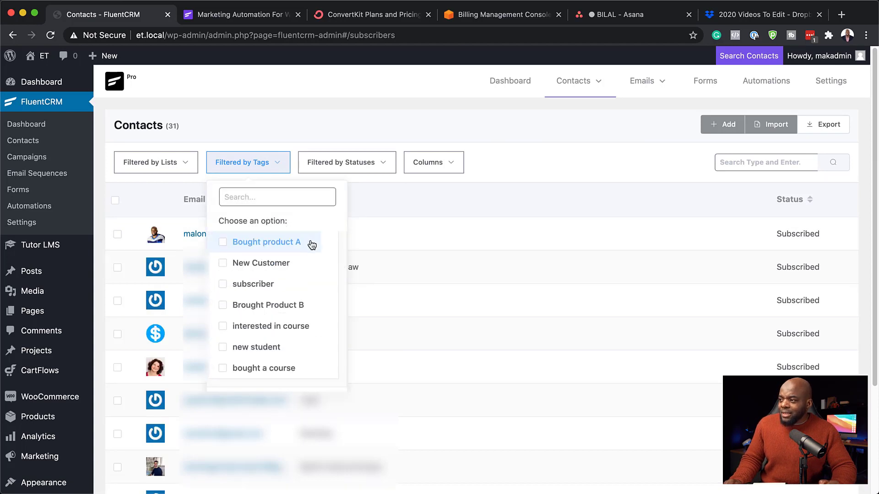
{"action": "left_click", "coordinate": [224, 243]}
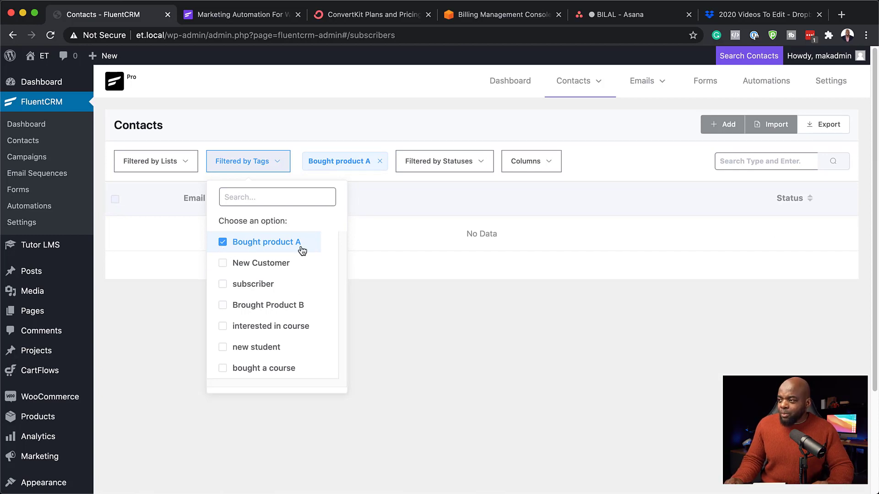
{"action": "left_click", "coordinate": [223, 242]}
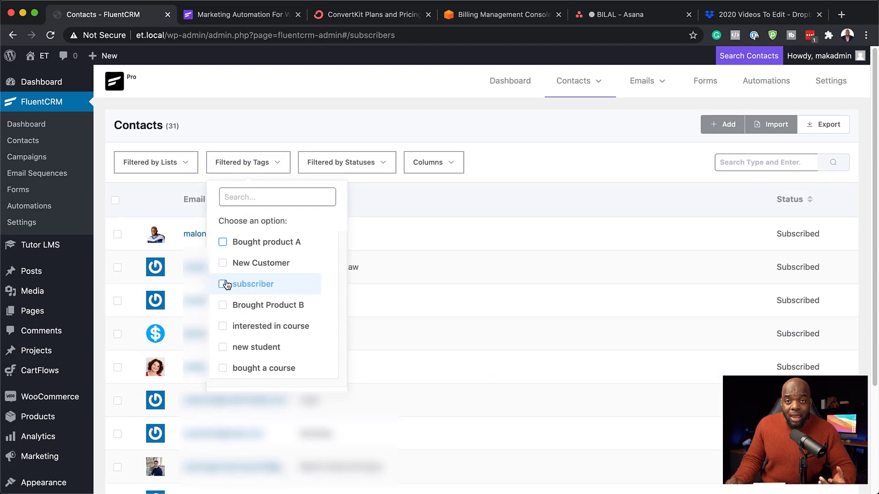
{"action": "left_click", "coordinate": [223, 286]}
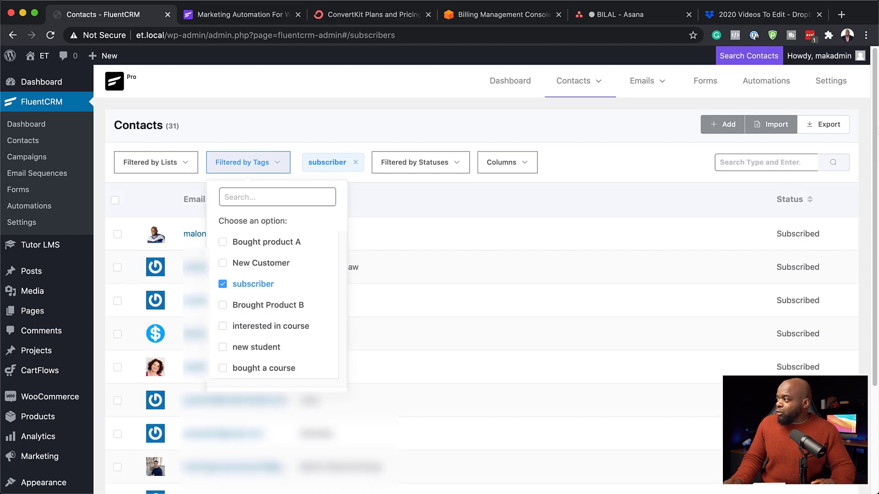
{"action": "left_click", "coordinate": [829, 130]}
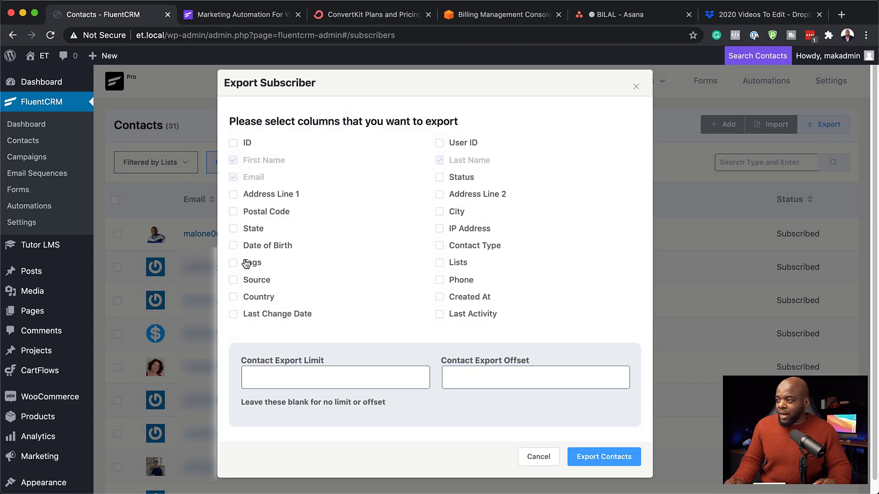
{"action": "left_click", "coordinate": [234, 249]}
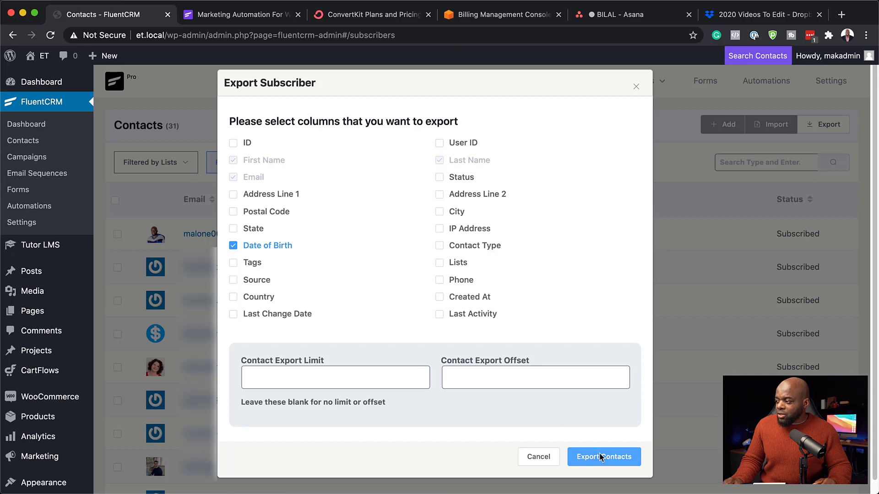
{"action": "left_click", "coordinate": [531, 456]}
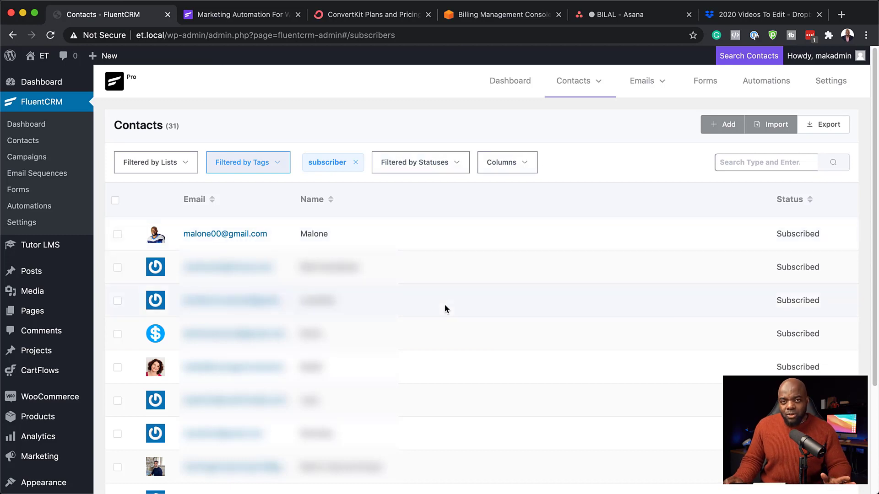
View the list of existing contact tags.
{"action": "mouse_move", "coordinate": [596, 84]}
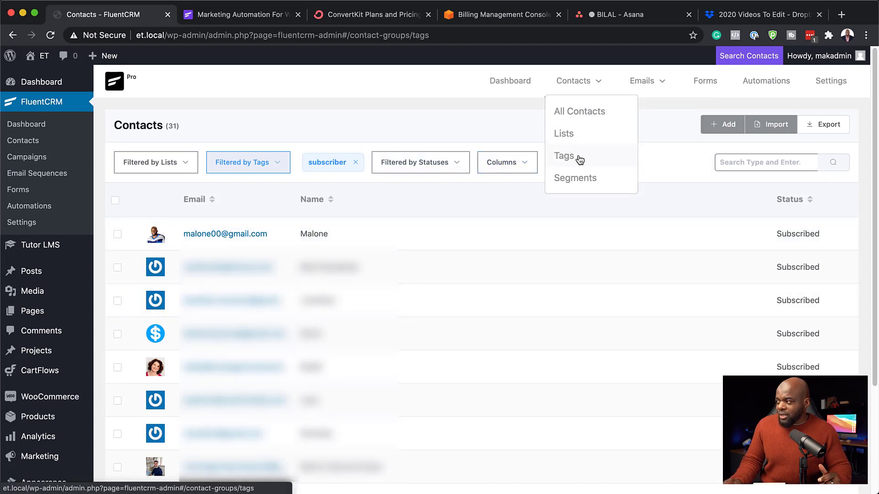
{"action": "left_click", "coordinate": [579, 157]}
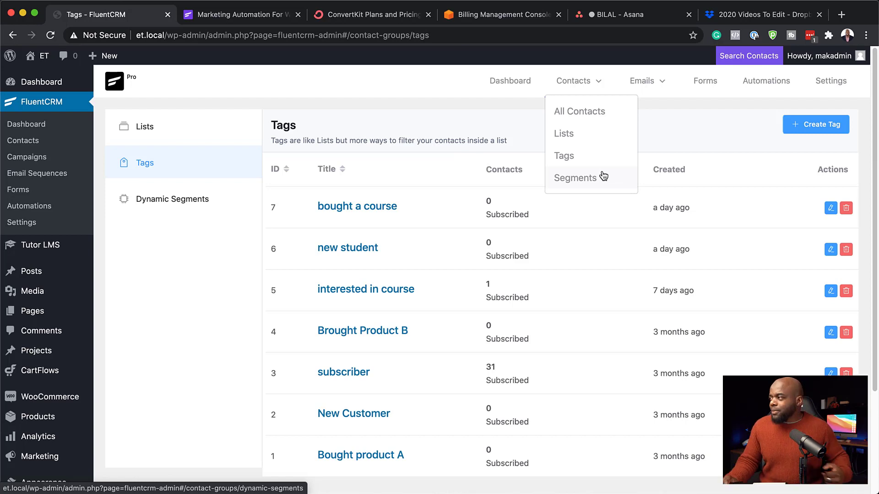
{"action": "mouse_move", "coordinate": [665, 92]}
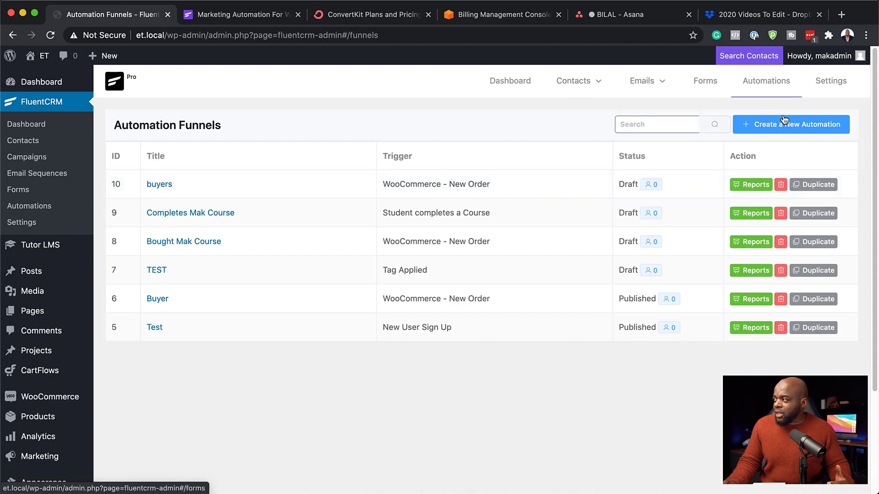
Create an automation funnel labelled "bought something" in the WooCommerce category with the WooCommerce - New Order trigger.
{"action": "left_click", "coordinate": [782, 130]}
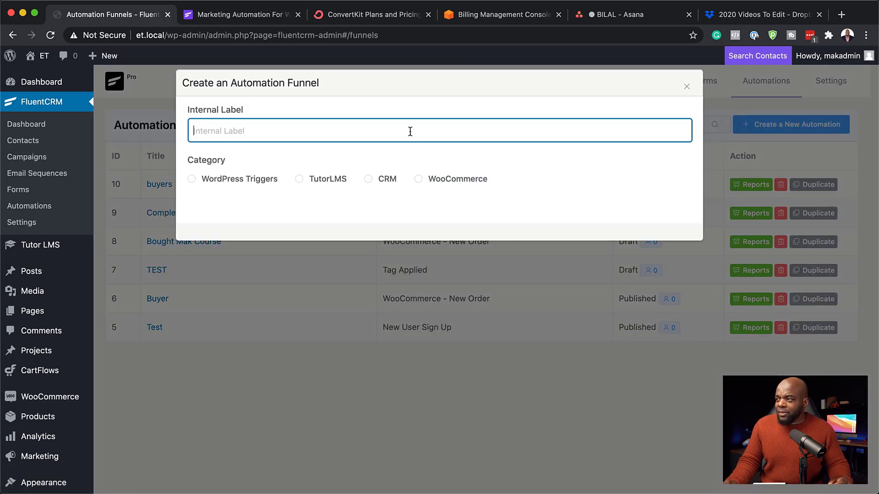
{"action": "type", "text": "b"}
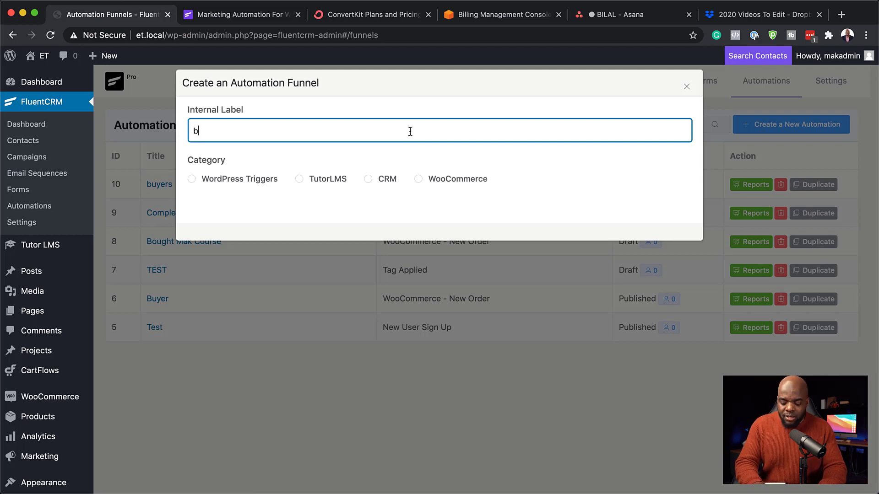
{"action": "type", "text": "ought something"}
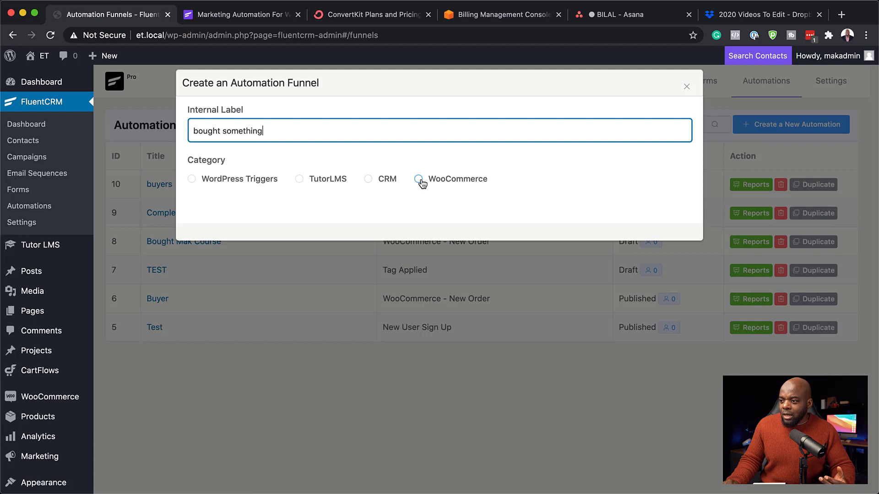
{"action": "mouse_move", "coordinate": [49, 395]}
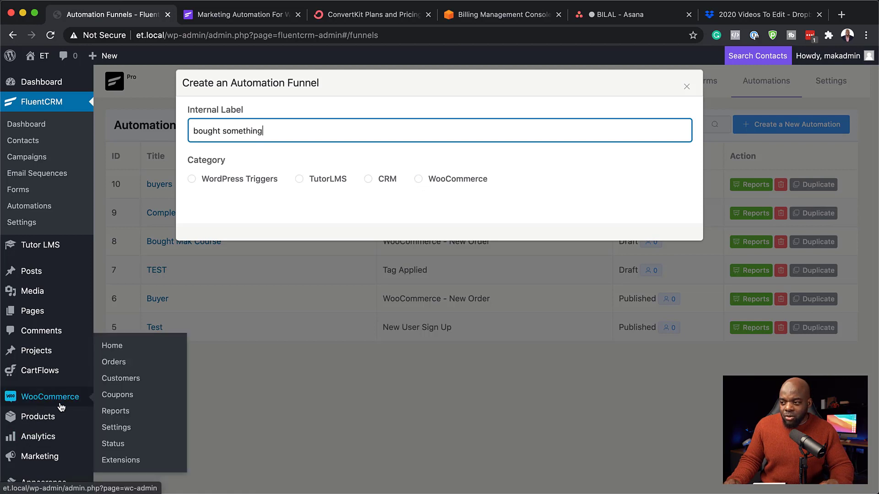
{"action": "mouse_move", "coordinate": [41, 417]}
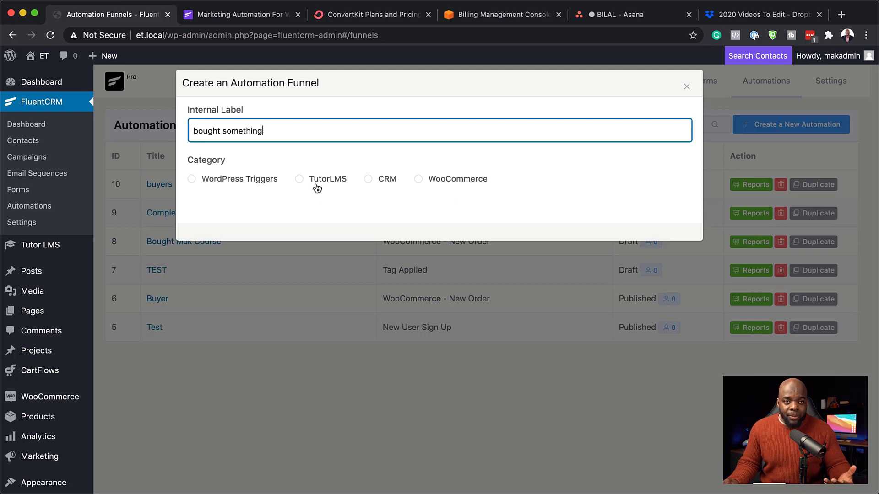
{"action": "left_click", "coordinate": [419, 181]}
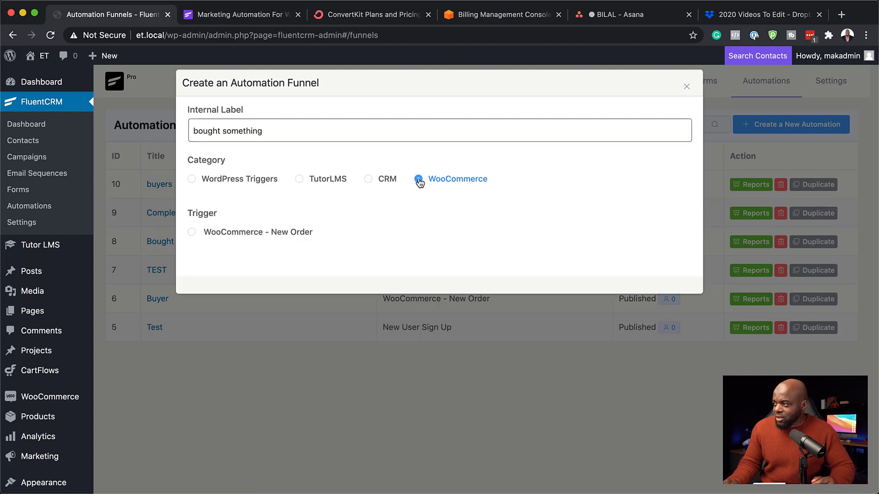
{"action": "left_click", "coordinate": [193, 233]}
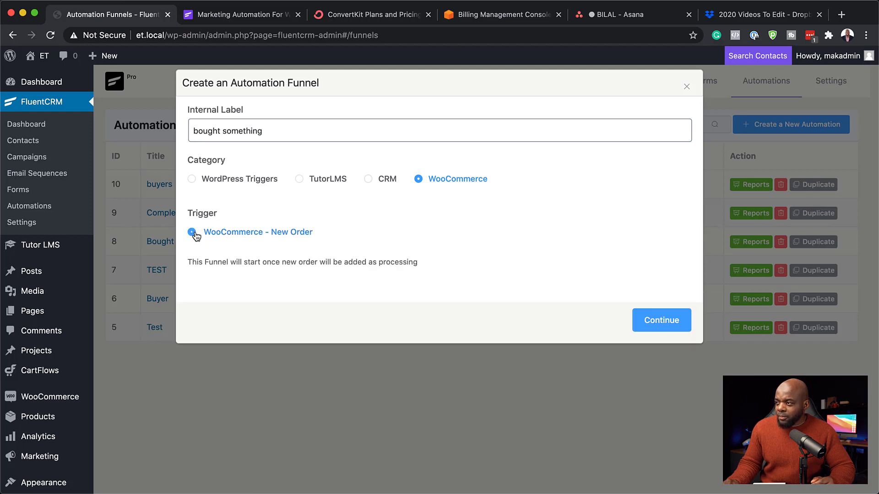
{"action": "left_click", "coordinate": [681, 330]}
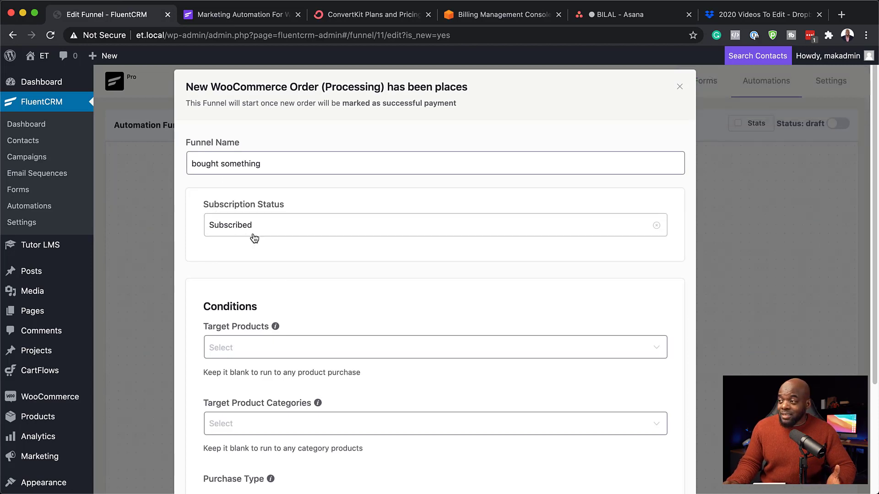
Set My New Course as the target product in the new funnel's conditions.
{"action": "scroll", "coordinate": [301, 245], "scroll_direction": "down", "scroll_amount": 2}
{"action": "scroll", "coordinate": [301, 245], "scroll_direction": "down", "scroll_amount": 4}
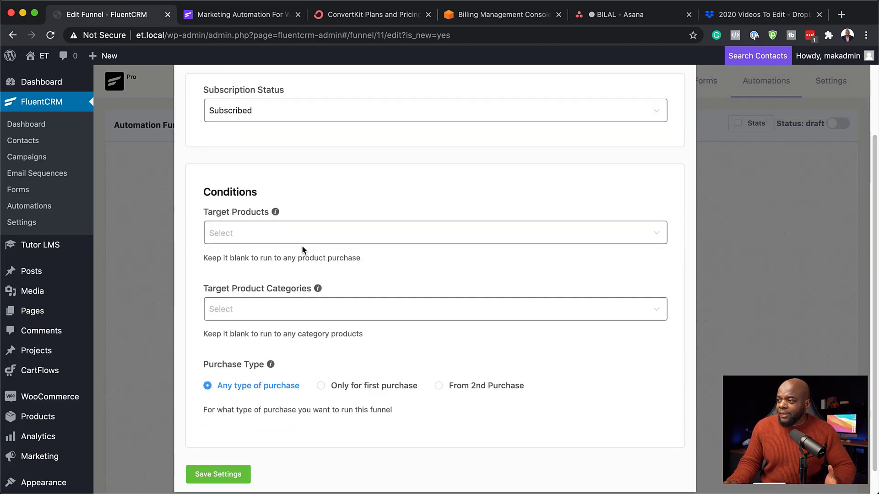
{"action": "left_click", "coordinate": [234, 232]}
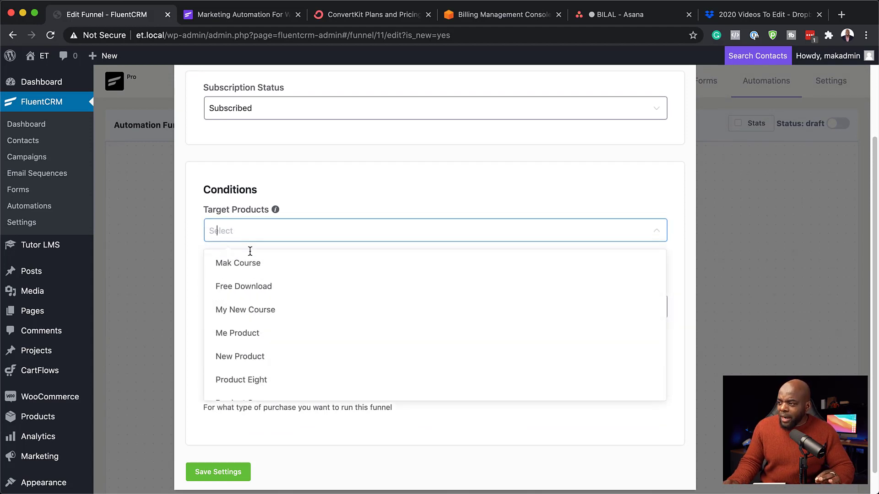
{"action": "left_click", "coordinate": [254, 312]}
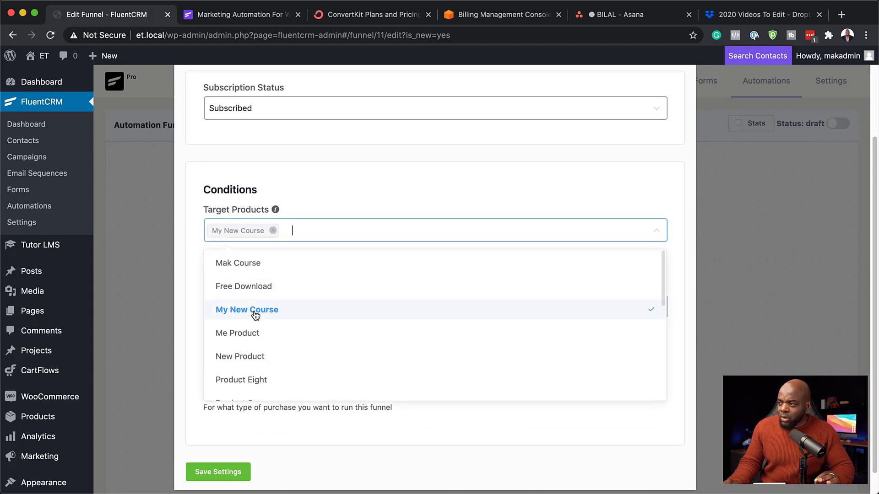
{"action": "left_click", "coordinate": [311, 196]}
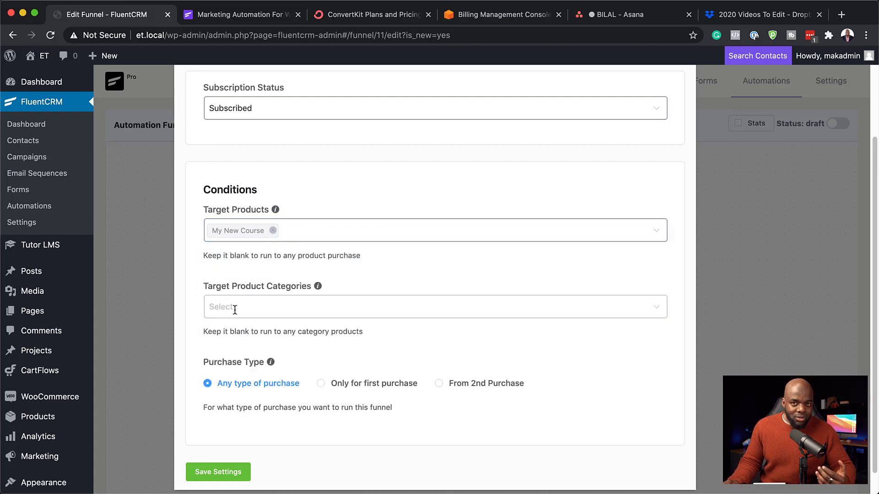
{"action": "scroll", "coordinate": [248, 333], "scroll_direction": "down", "scroll_amount": 1}
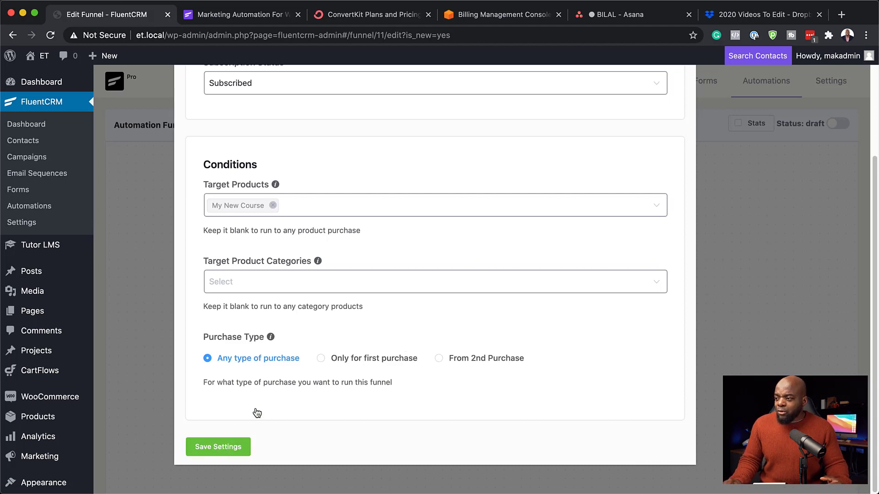
Save the funnel's trigger settings and add a Send Custom Email action after the WooCommerce - New Order trigger, keeping its default content.
{"action": "left_click", "coordinate": [233, 449]}
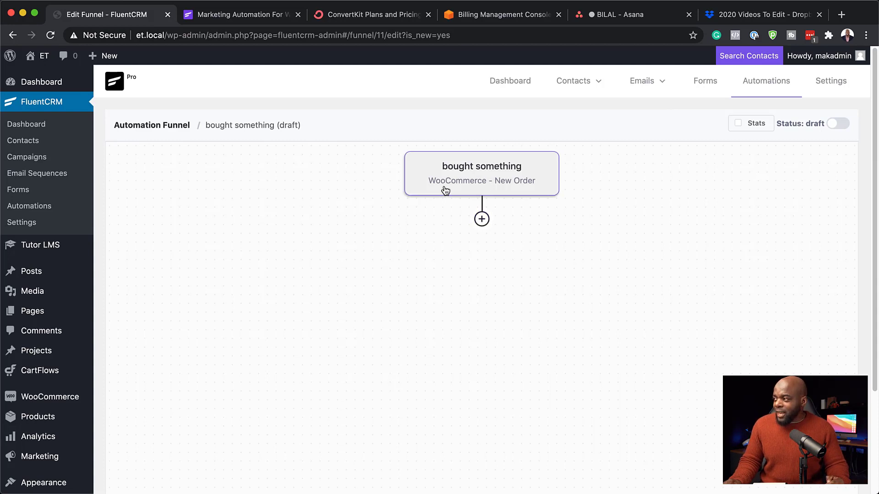
{"action": "left_click", "coordinate": [482, 219]}
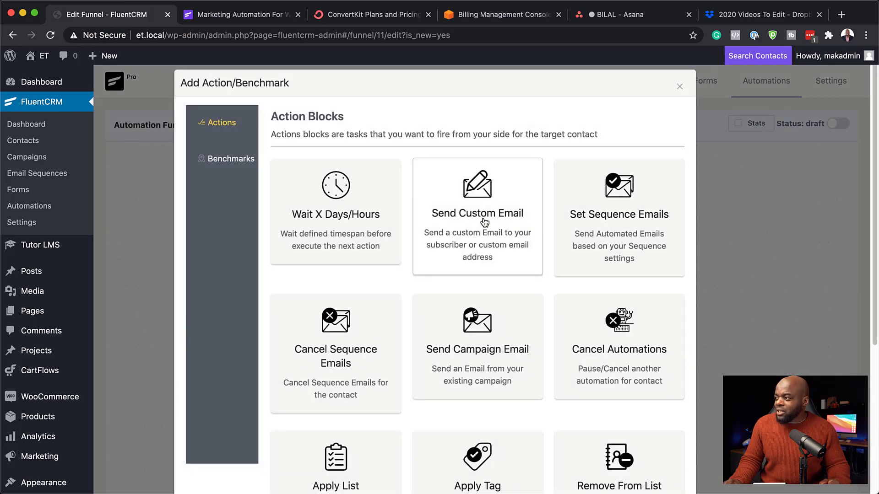
{"action": "left_click", "coordinate": [479, 224]}
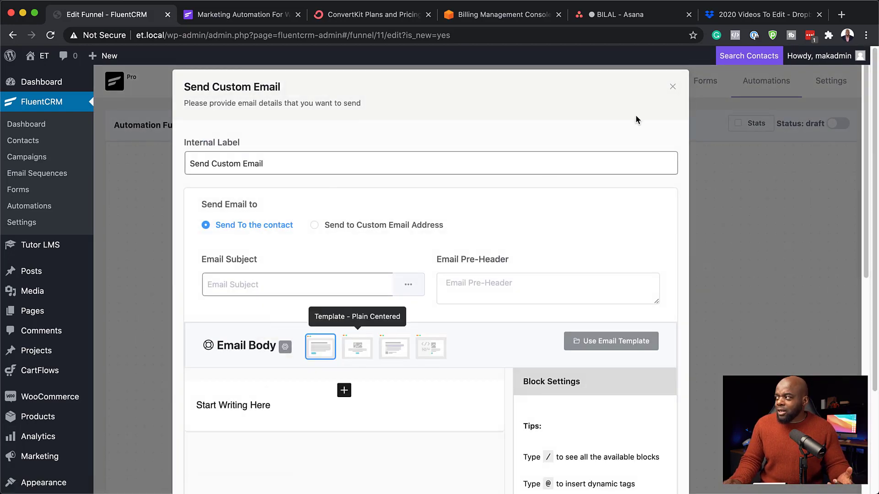
{"action": "left_click", "coordinate": [673, 87]}
{"action": "mouse_move", "coordinate": [673, 90]}
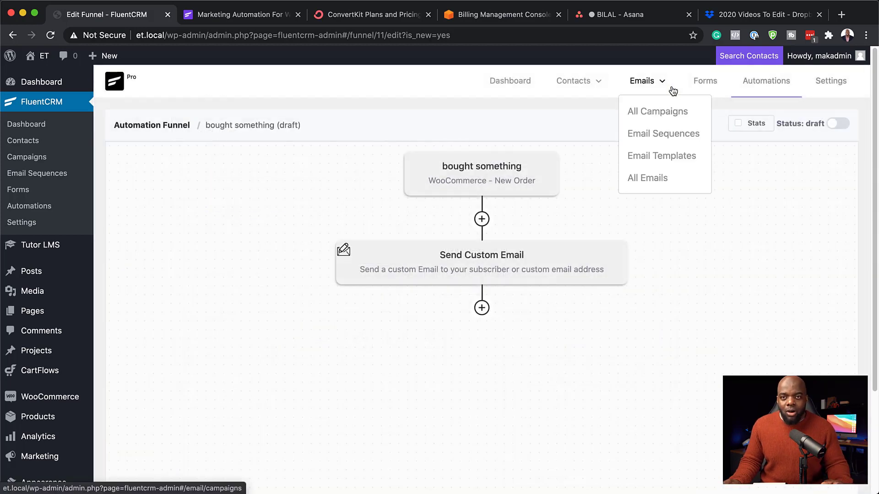
Add a Wait X Days/Hours action of 2 days after the Send Custom Email action and save it.
{"action": "left_click", "coordinate": [482, 310]}
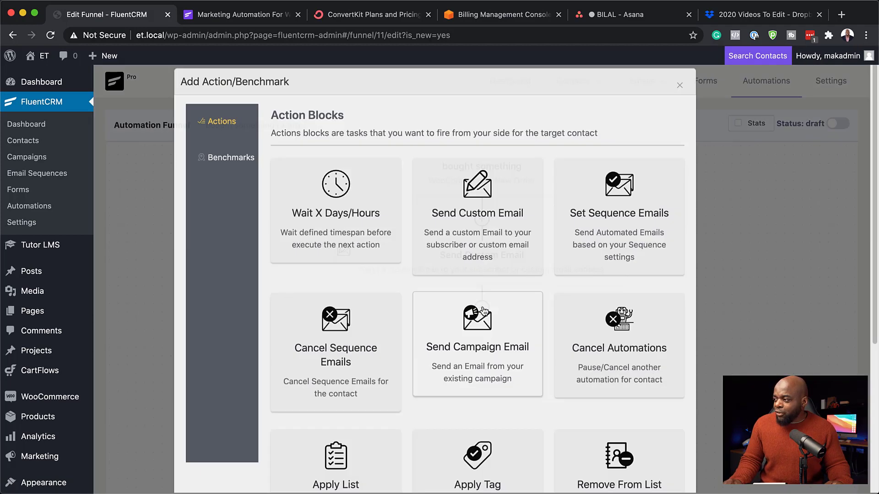
{"action": "left_click", "coordinate": [354, 215]}
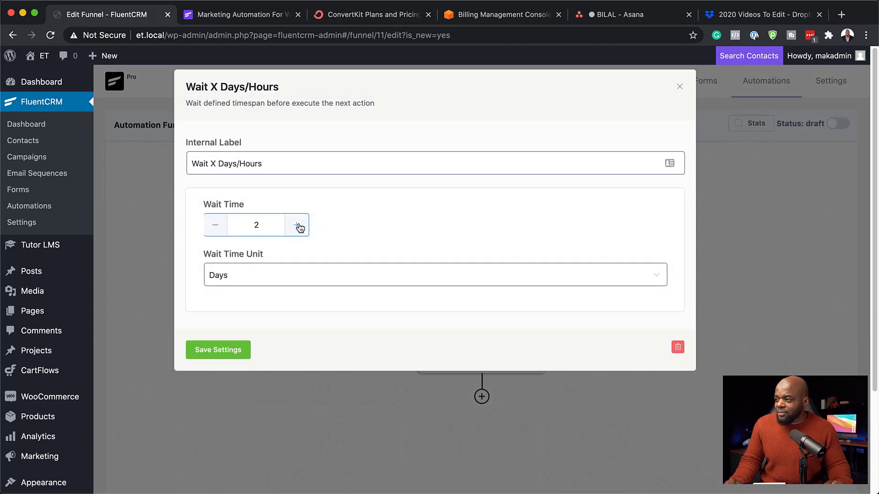
{"action": "left_click", "coordinate": [235, 355]}
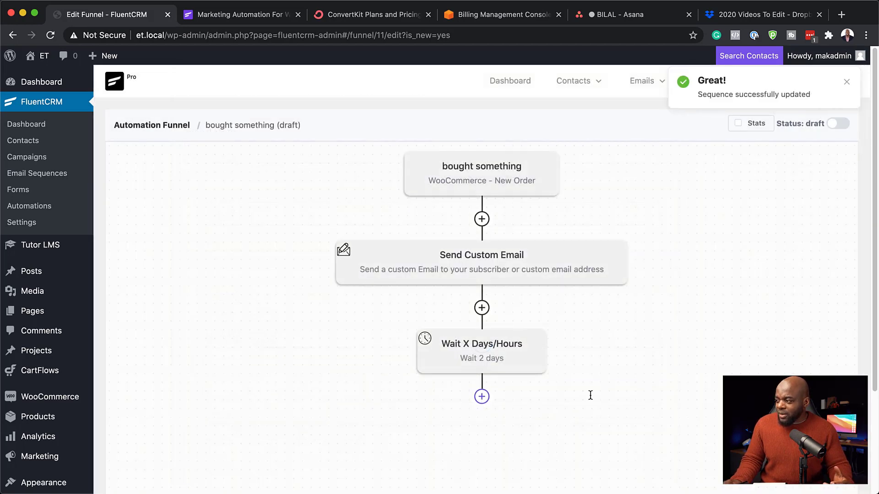
Look over the action blocks that can be added after the wait action, without adding one.
{"action": "scroll", "coordinate": [494, 349], "scroll_direction": "down", "scroll_amount": 3}
{"action": "left_click", "coordinate": [481, 278]}
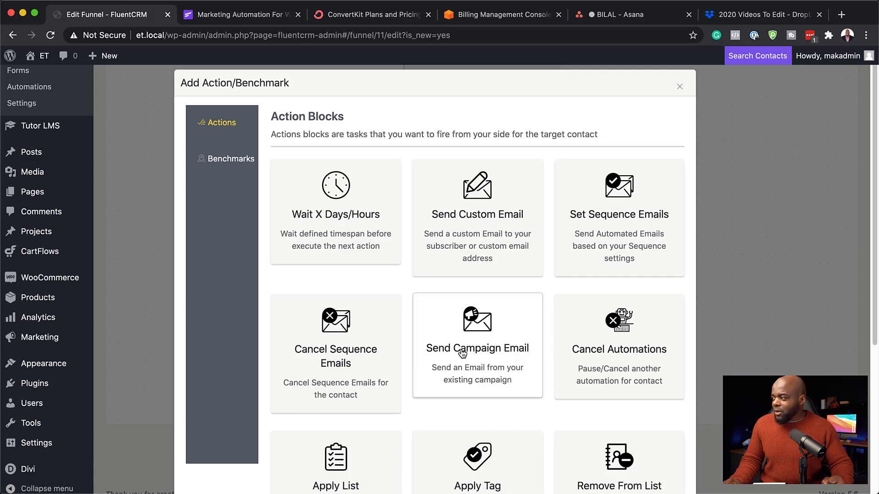
{"action": "left_click", "coordinate": [680, 86]}
{"action": "scroll", "coordinate": [570, 348], "scroll_direction": "up", "scroll_amount": 3}
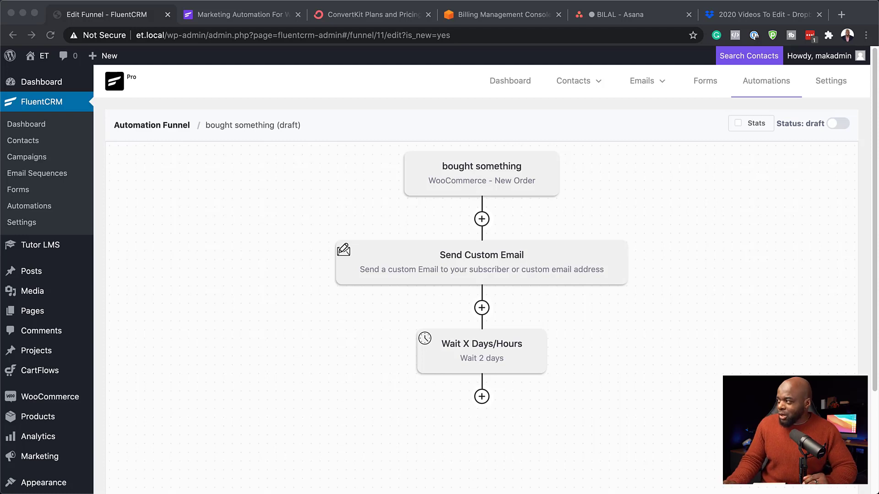
Show the statistics on the bought something funnel and examine its chart report and individual reporting.
{"action": "left_click", "coordinate": [738, 123]}
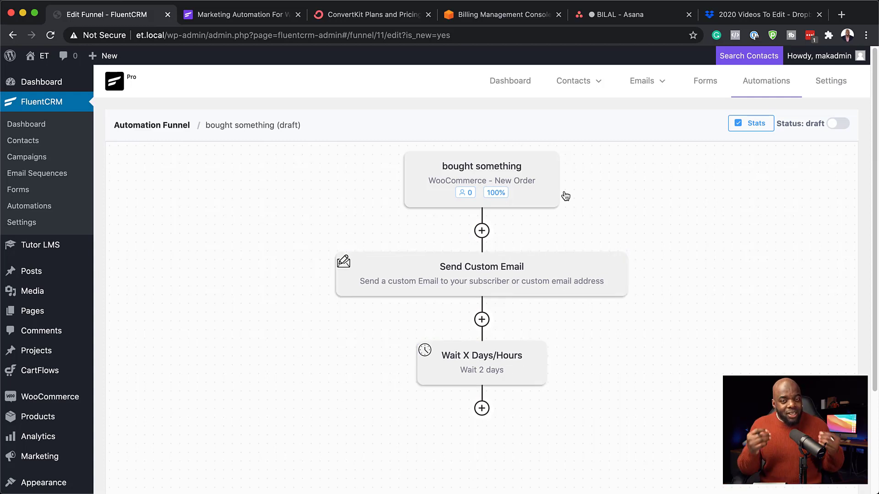
{"action": "left_click", "coordinate": [774, 87]}
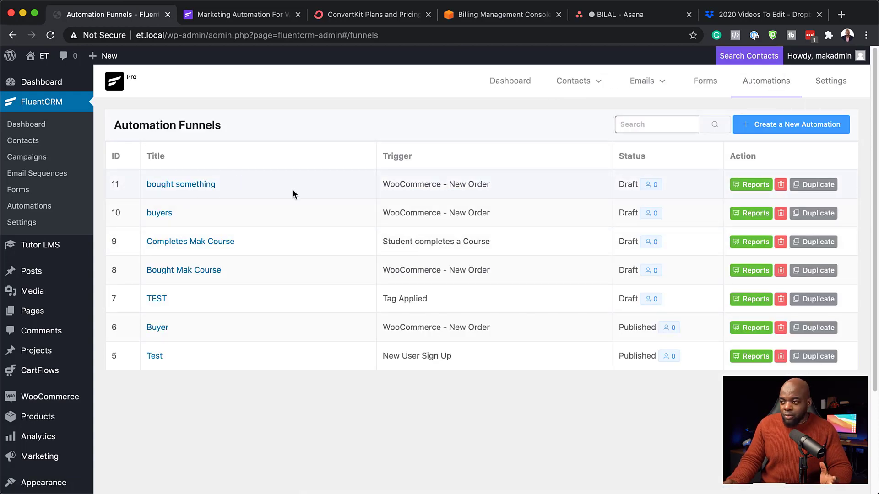
{"action": "left_click", "coordinate": [741, 188]}
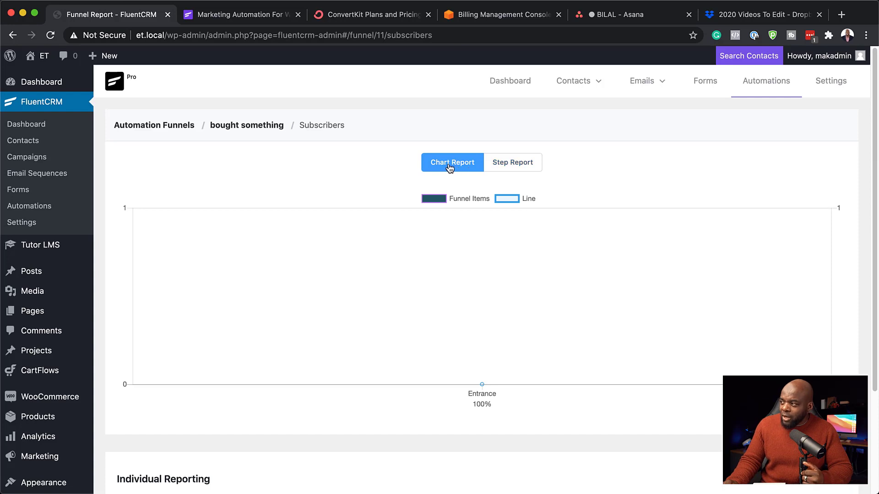
{"action": "scroll", "coordinate": [384, 375], "scroll_direction": "down", "scroll_amount": 5}
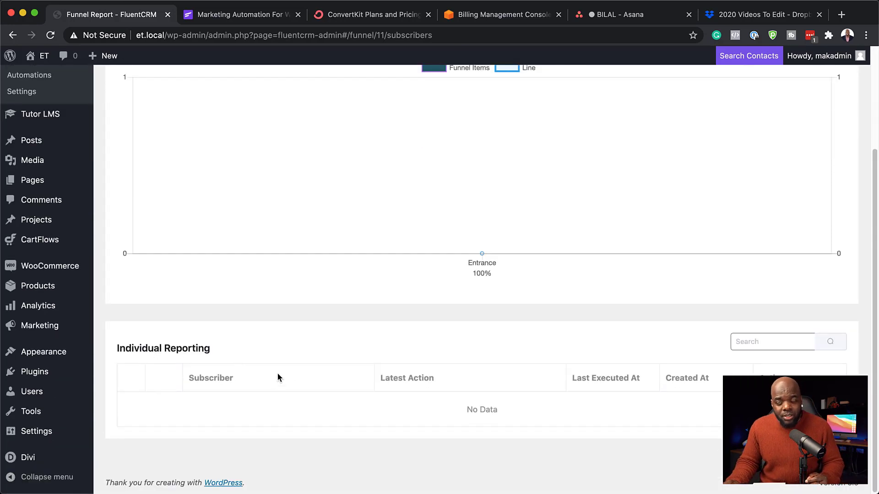
{"action": "scroll", "coordinate": [394, 340], "scroll_direction": "up", "scroll_amount": 5}
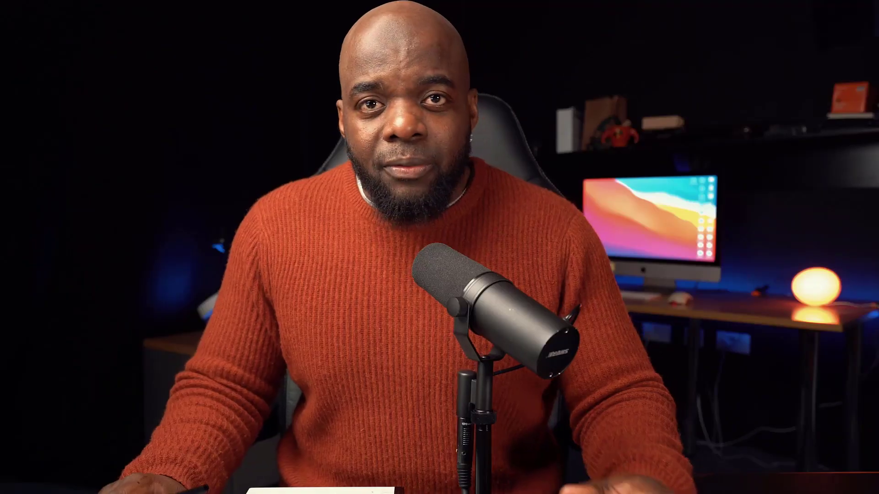
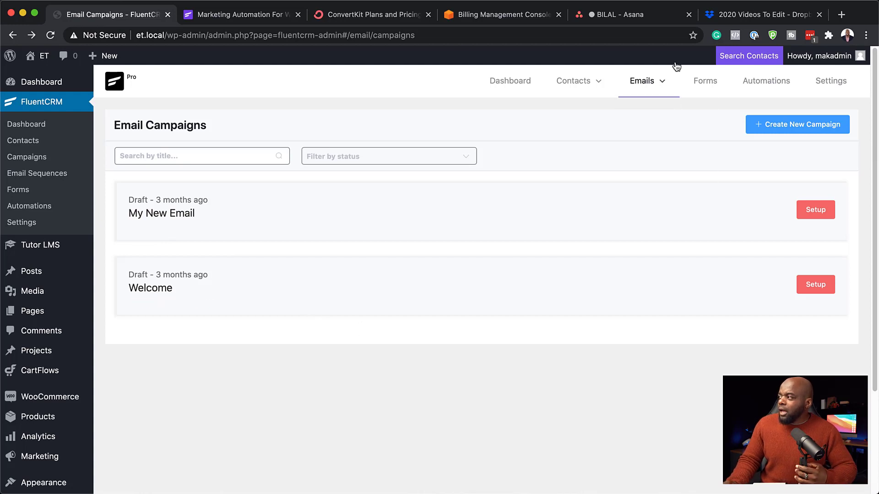
Open the Onboarding email sequence and review its scheduled emails.
{"action": "mouse_move", "coordinate": [650, 85]}
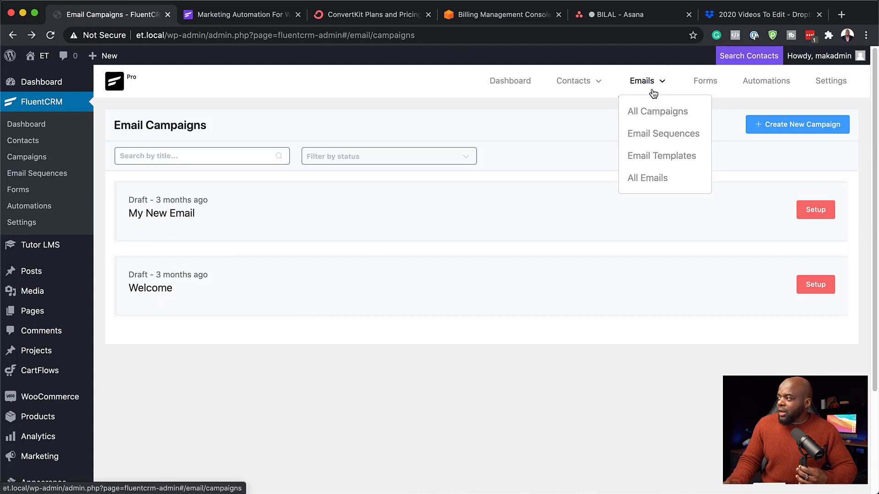
{"action": "left_click", "coordinate": [651, 137]}
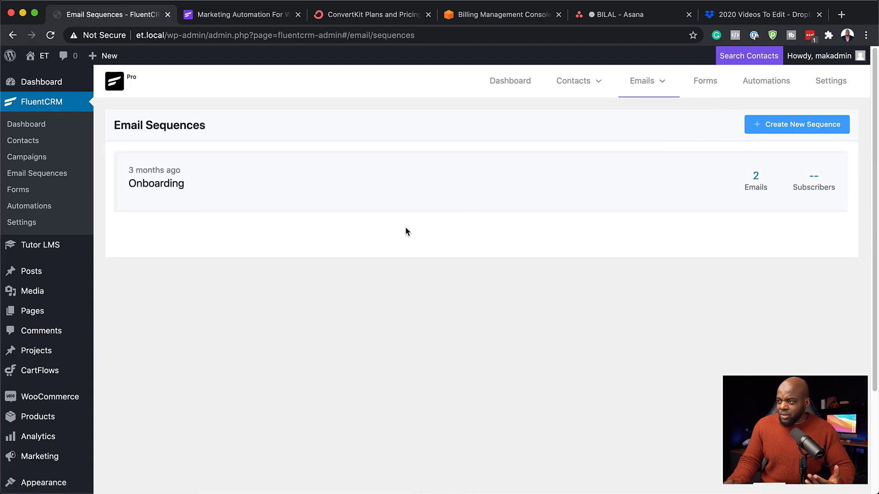
{"action": "left_click", "coordinate": [154, 183]}
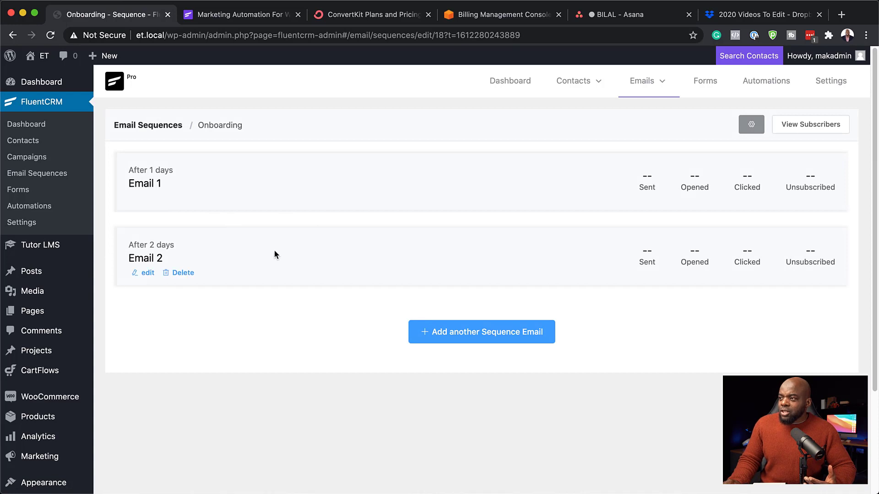
{"action": "mouse_move", "coordinate": [206, 203]}
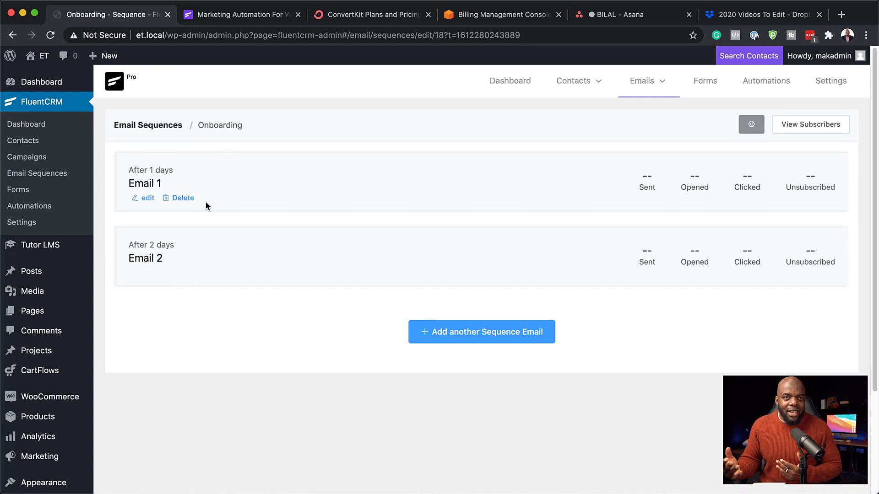
{"action": "mouse_move", "coordinate": [196, 238]}
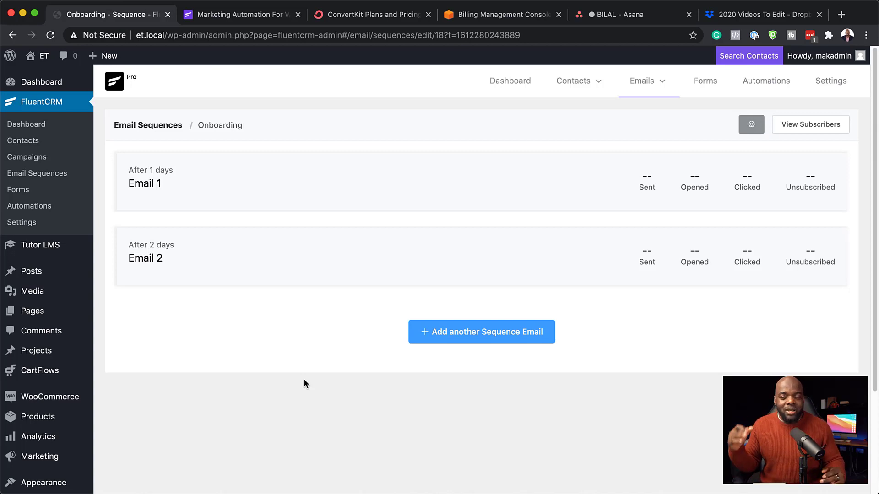
Create a new email campaign titled "test2".
{"action": "mouse_move", "coordinate": [642, 80]}
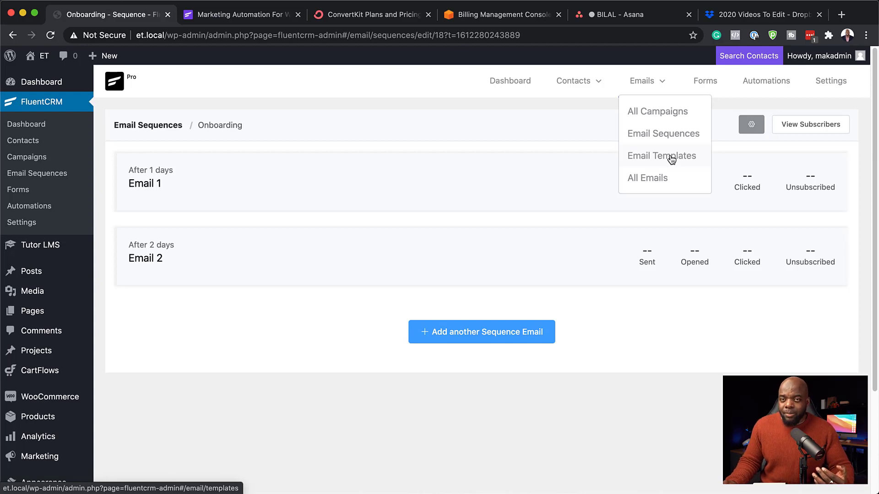
{"action": "left_click", "coordinate": [681, 111]}
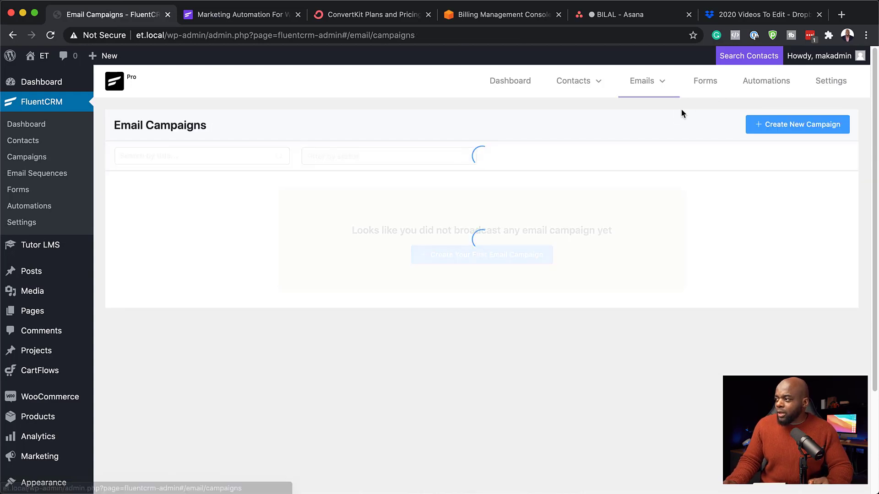
{"action": "left_click", "coordinate": [810, 133]}
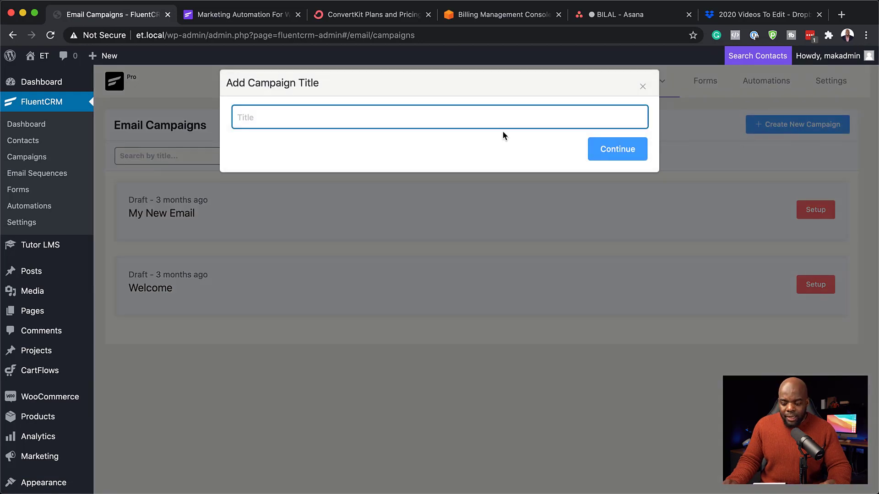
{"action": "type", "text": "test2"}
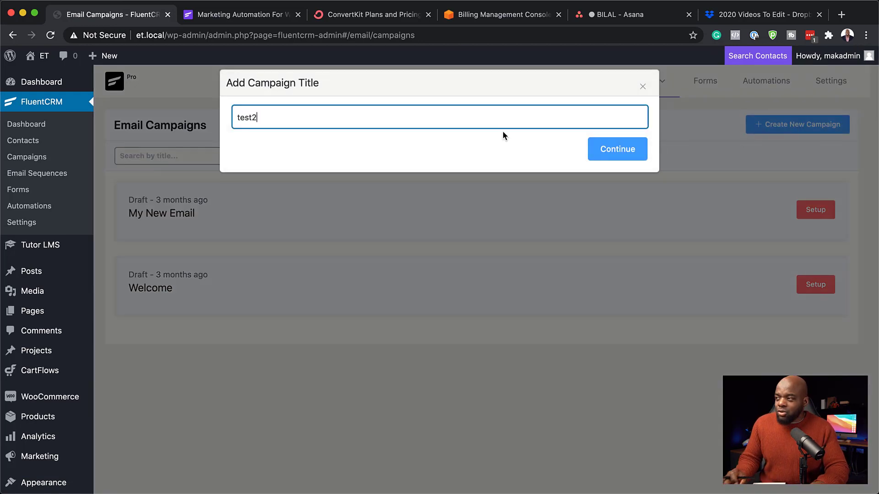
{"action": "left_click", "coordinate": [632, 148]}
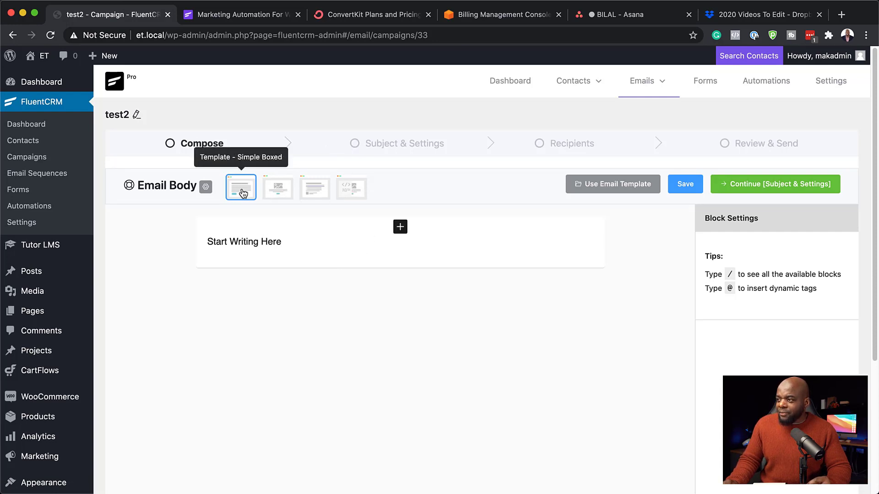
Compare the other email body templates, including Plain Centered and Classic, and return the campaign to Simple Boxed.
{"action": "left_click", "coordinate": [277, 194]}
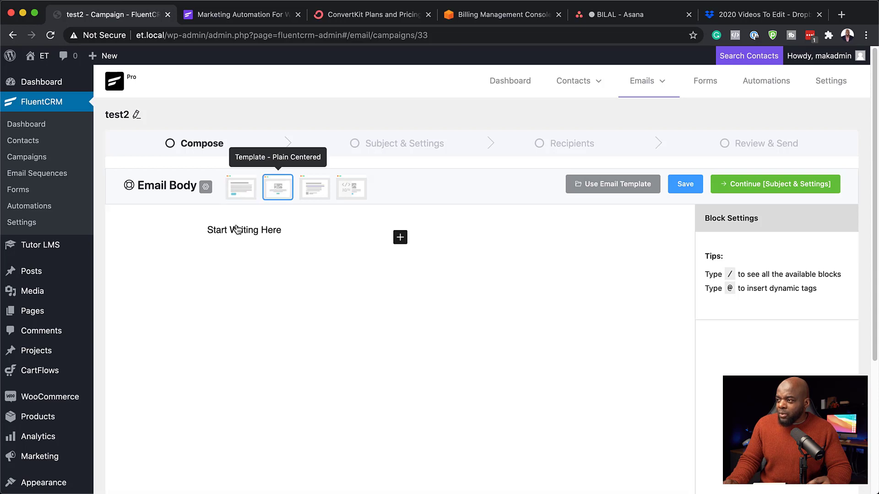
{"action": "left_click", "coordinate": [306, 194]}
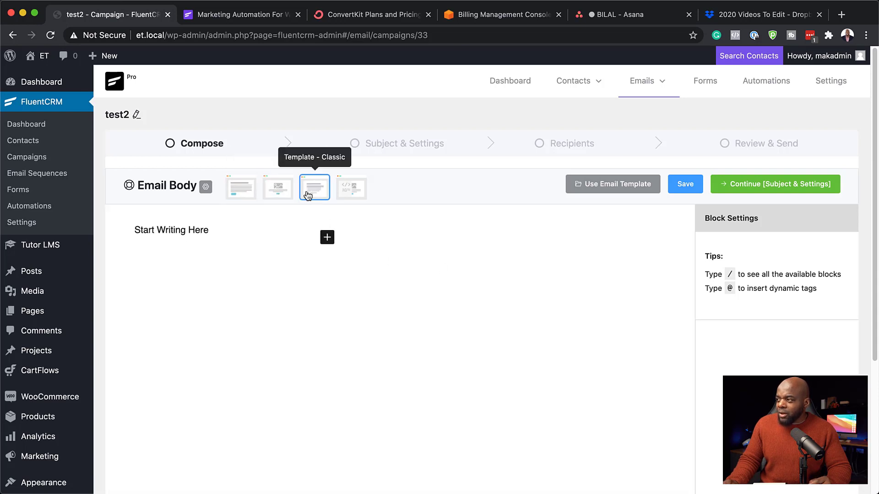
{"action": "left_click", "coordinate": [352, 194]}
{"action": "left_click", "coordinate": [270, 192]}
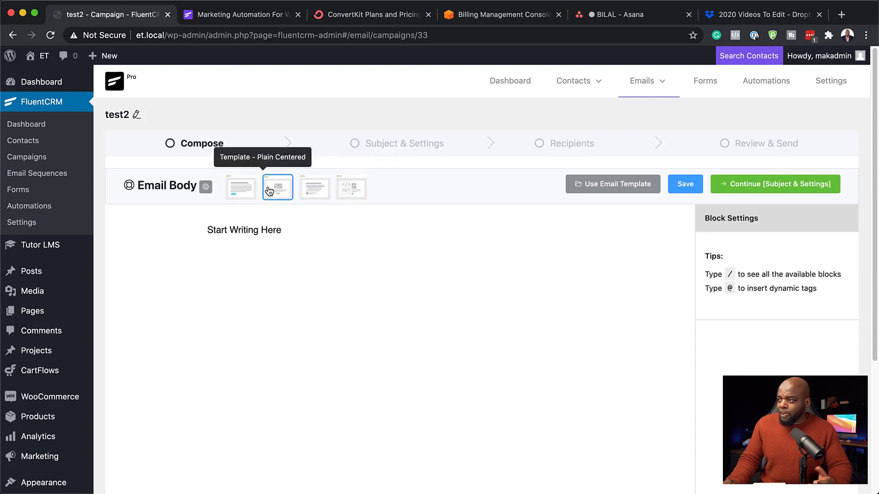
{"action": "left_click", "coordinate": [234, 191]}
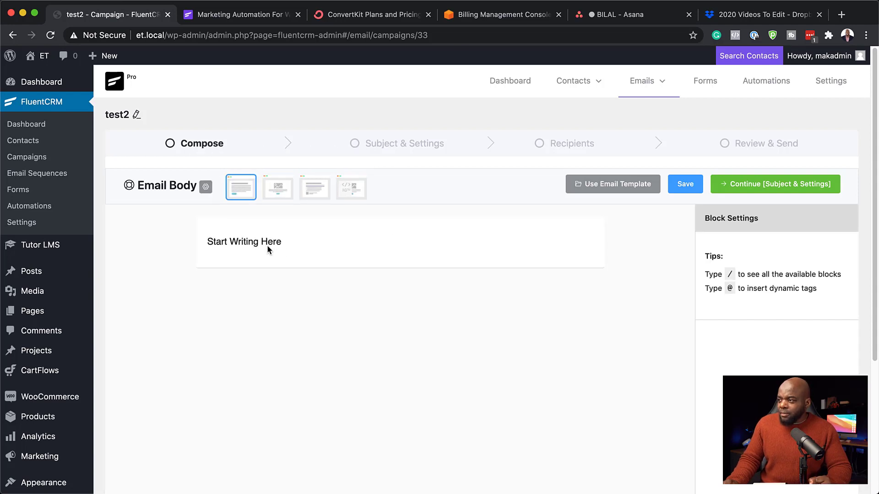
Add two "Lorem ipsum" sample paragraphs below the "Start Writing Here" line of the email body, with an empty paragraph between them.
{"action": "left_click", "coordinate": [287, 242]}
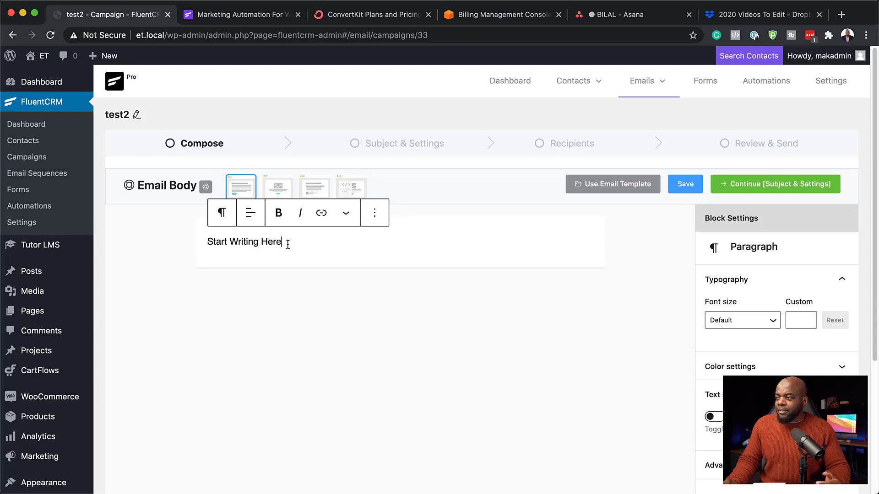
{"action": "key", "text": "Return"}
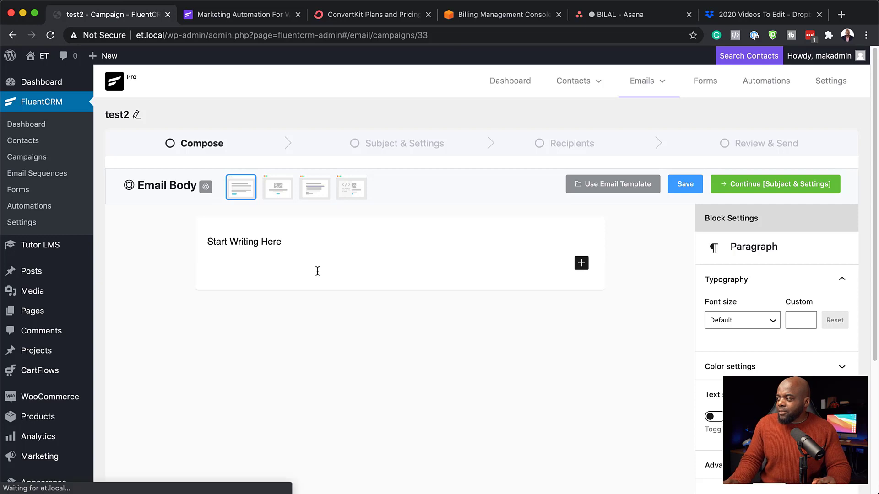
{"action": "left_click", "coordinate": [582, 265]}
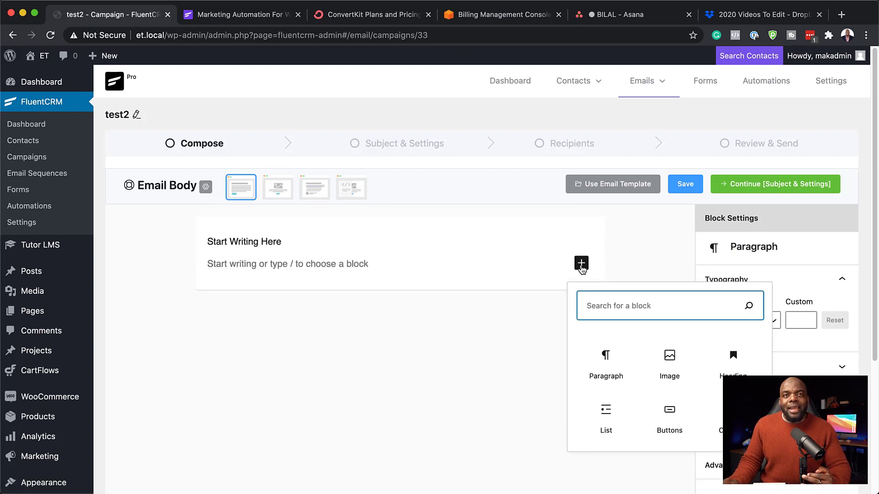
{"action": "left_click", "coordinate": [609, 359]}
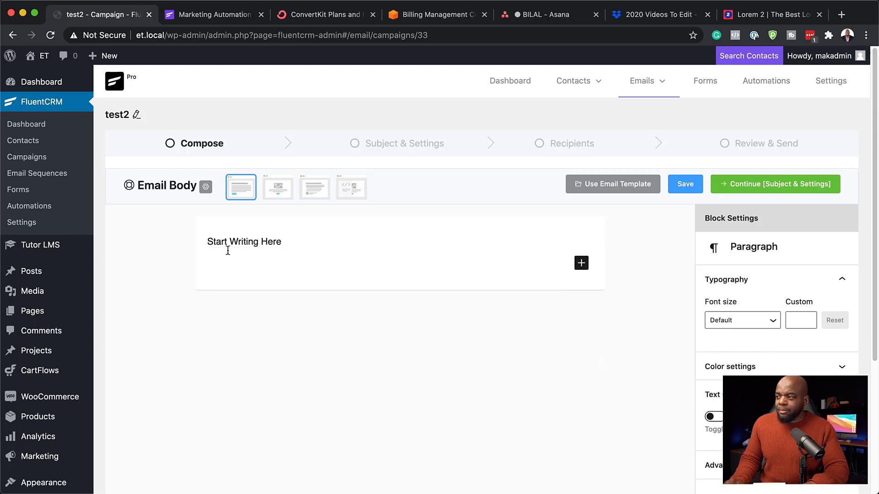
{"action": "type", "text": "Lorem ipsum dolor sit amet, consectetuer adipiscing elit. Donec odio. Quisque volutpat mattis eros. Nullam malesuada erat ut turpis. Suspendisse urna nibh, viverra non, semper suscipit, posuere a, pede. Donec nec justo eget felis facilisis fermentum. Aliquam porttitor mauris sit amet orci. Aenean dignissim pellentesque felis."}
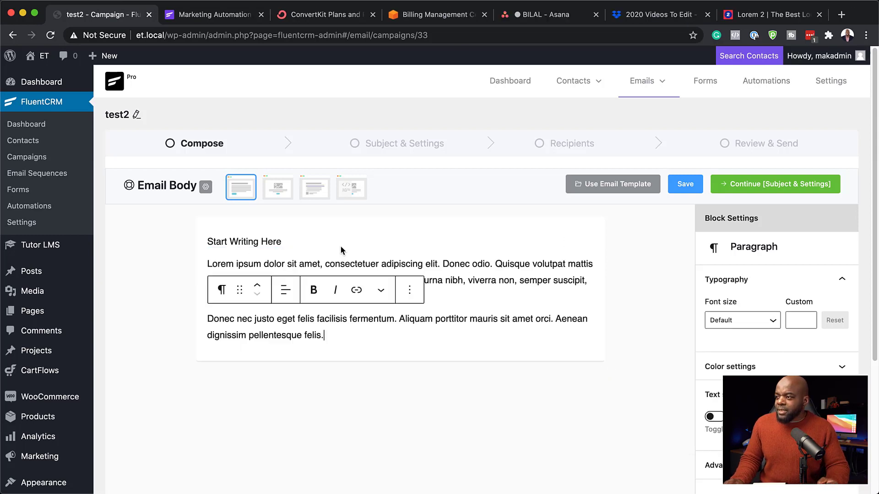
{"action": "left_click", "coordinate": [463, 296]}
{"action": "key", "text": "Return"}
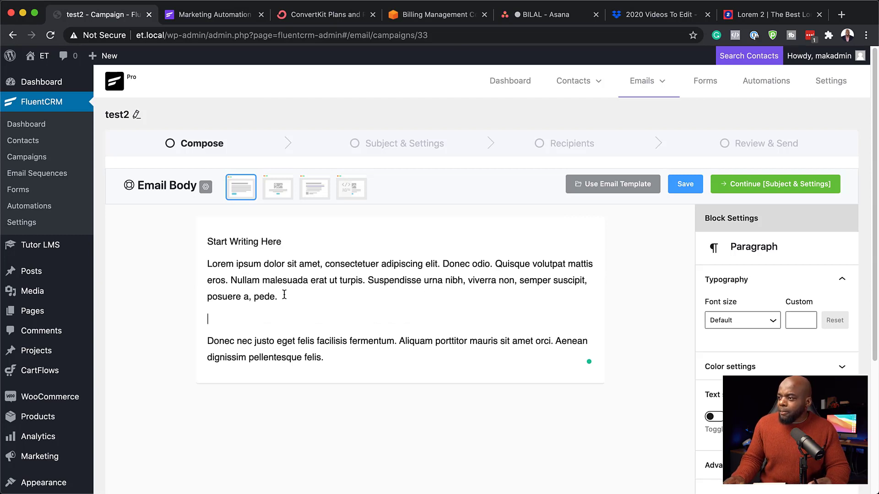
Insert an image block in the empty paragraph between the sample paragraphs, using pexels-mentatdgt-1399282.jpg from the media library.
{"action": "left_click", "coordinate": [580, 320]}
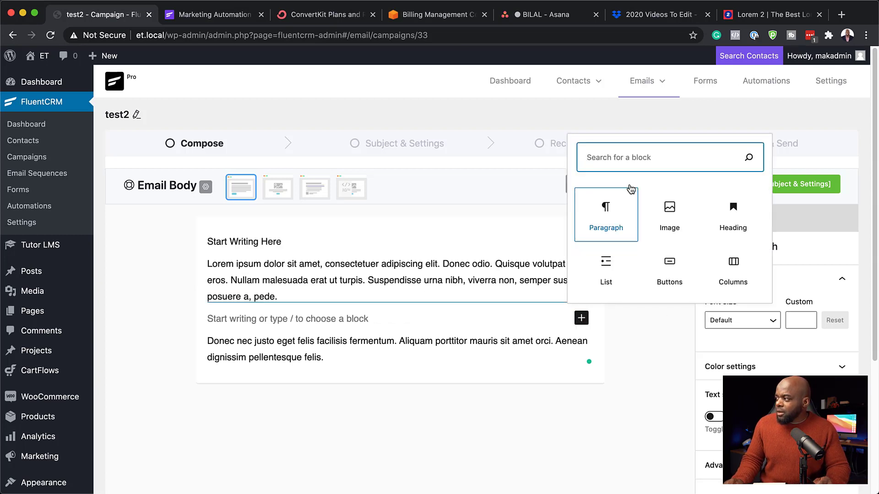
{"action": "type", "text": "im"}
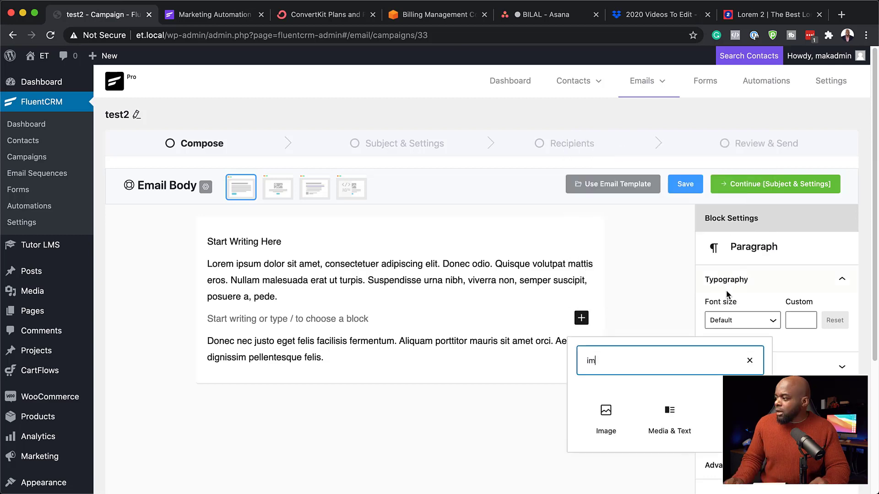
{"action": "left_click", "coordinate": [605, 414]}
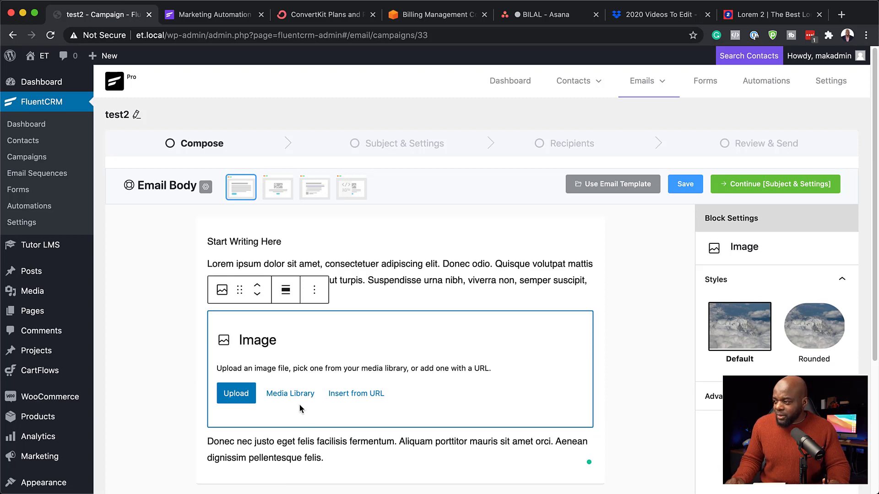
{"action": "left_click", "coordinate": [291, 393]}
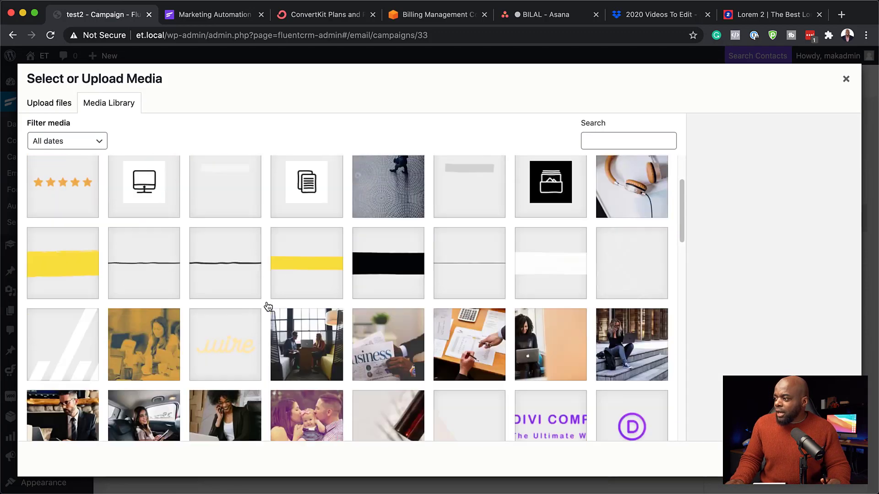
{"action": "scroll", "coordinate": [269, 316], "scroll_direction": "down", "scroll_amount": 4}
{"action": "scroll", "coordinate": [266, 305], "scroll_direction": "down", "scroll_amount": 1}
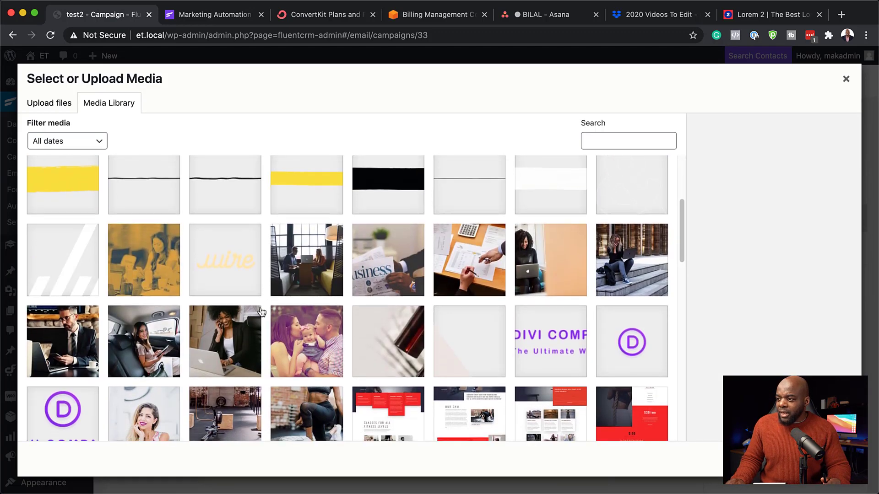
{"action": "left_click", "coordinate": [158, 338]}
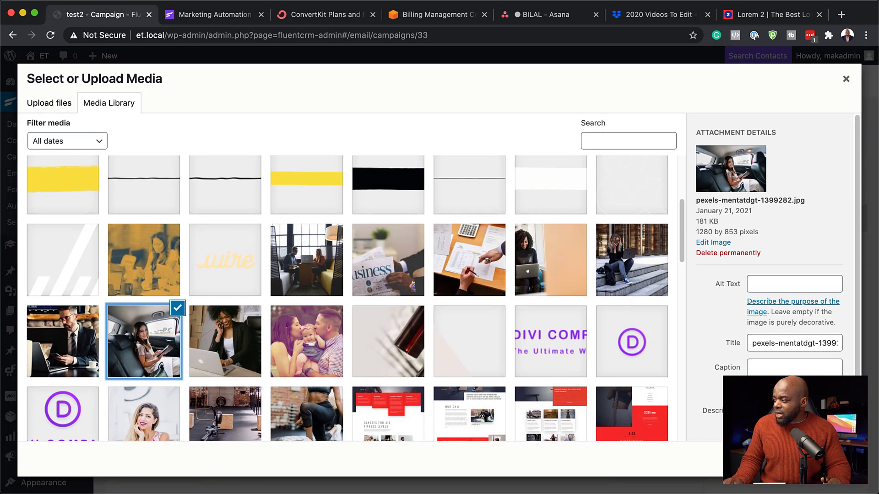
{"action": "left_click", "coordinate": [824, 459]}
Resize the inserted car photo proportionally so it is slightly narrower than the text column.
{"action": "scroll", "coordinate": [402, 311], "scroll_direction": "down", "scroll_amount": 5}
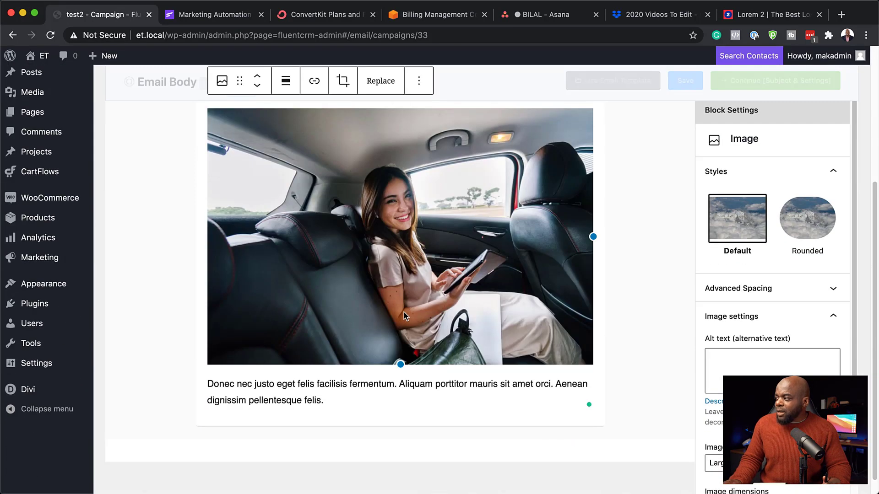
{"action": "scroll", "coordinate": [625, 326], "scroll_direction": "down", "scroll_amount": 1}
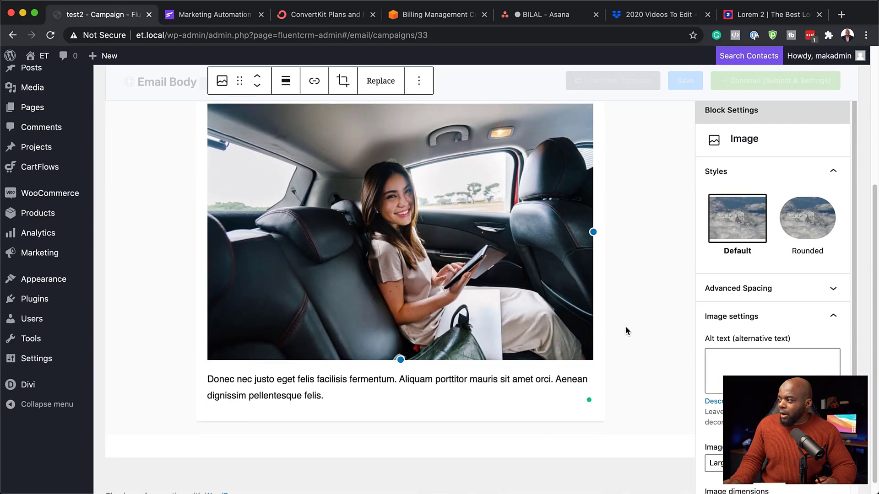
{"action": "left_click_drag", "start_coordinate": [593, 232], "coordinate": [527, 231]}
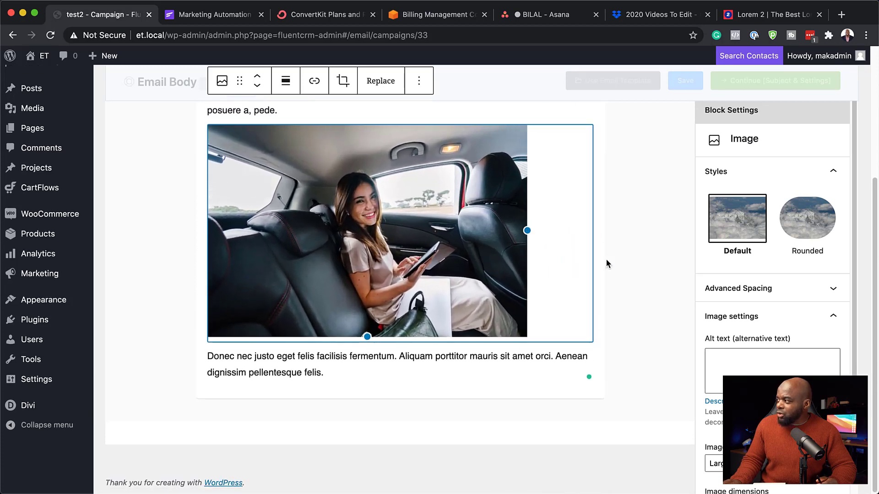
{"action": "scroll", "coordinate": [764, 306], "scroll_direction": "down", "scroll_amount": 4}
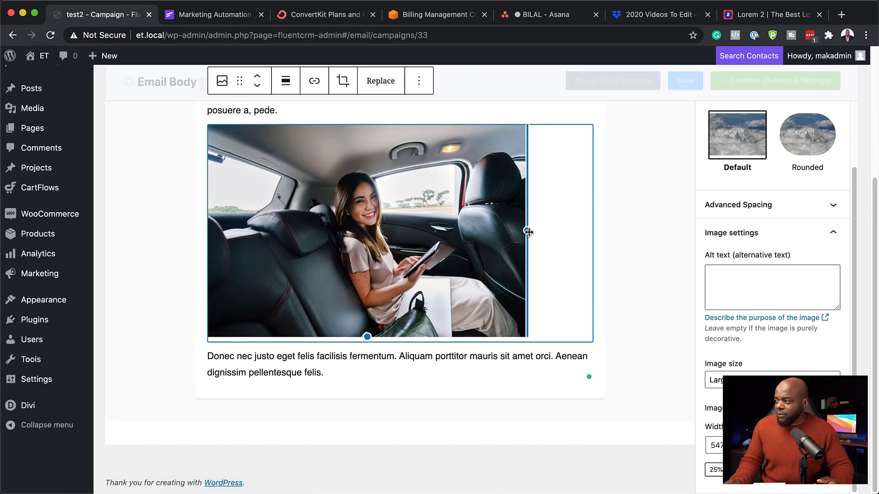
{"action": "left_click_drag", "start_coordinate": [529, 232], "coordinate": [547, 233]}
Add a button block labelled "click here" below the last sample paragraph of the email.
{"action": "left_click", "coordinate": [342, 387]}
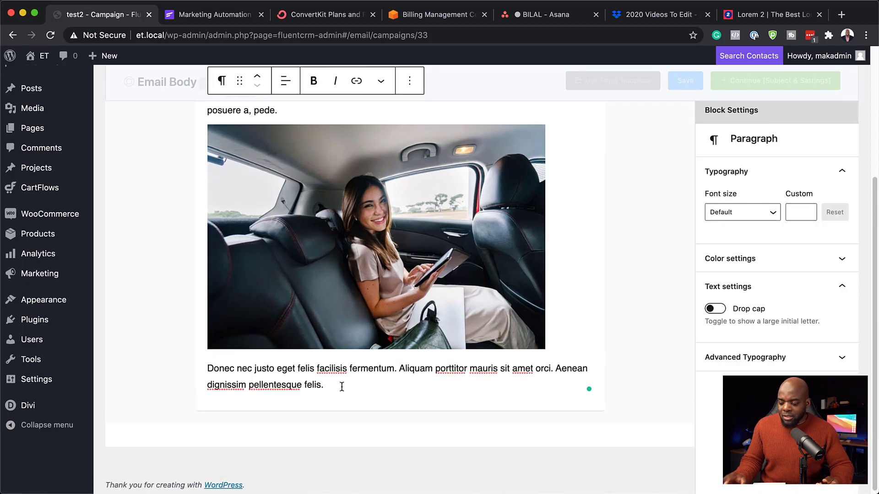
{"action": "key", "text": "Return"}
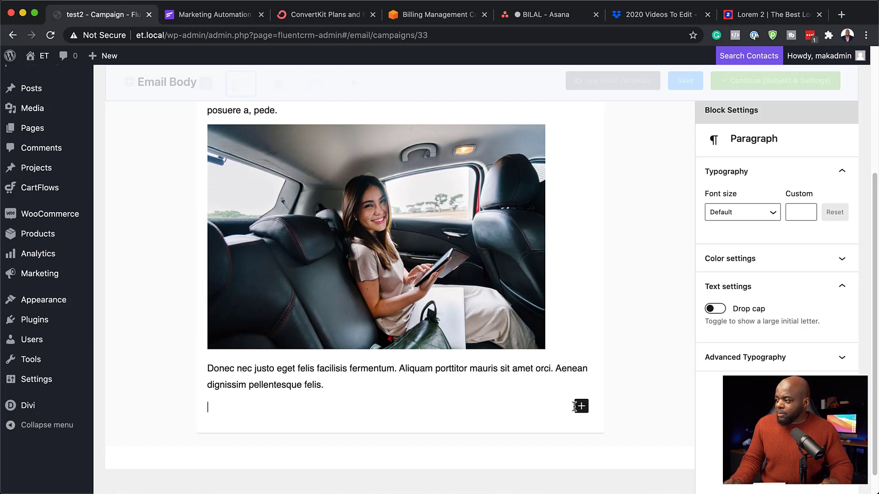
{"action": "left_click", "coordinate": [583, 407]}
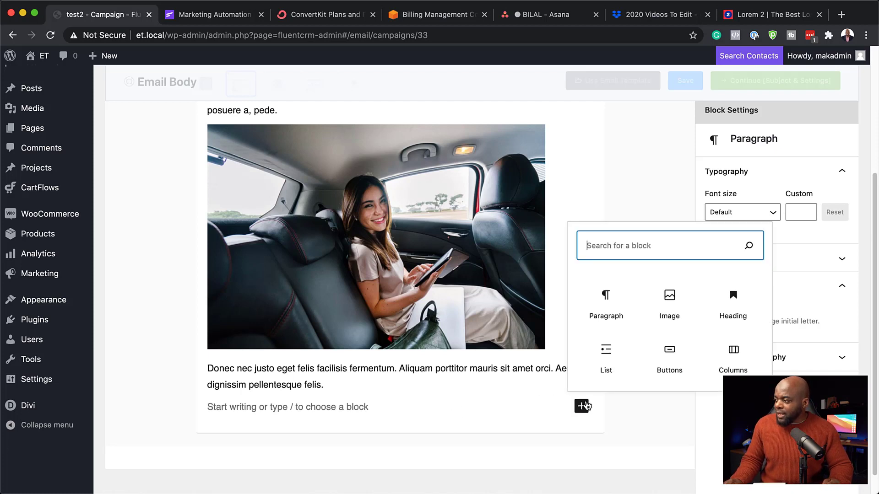
{"action": "left_click", "coordinate": [673, 358]}
{"action": "type", "text": "c"}
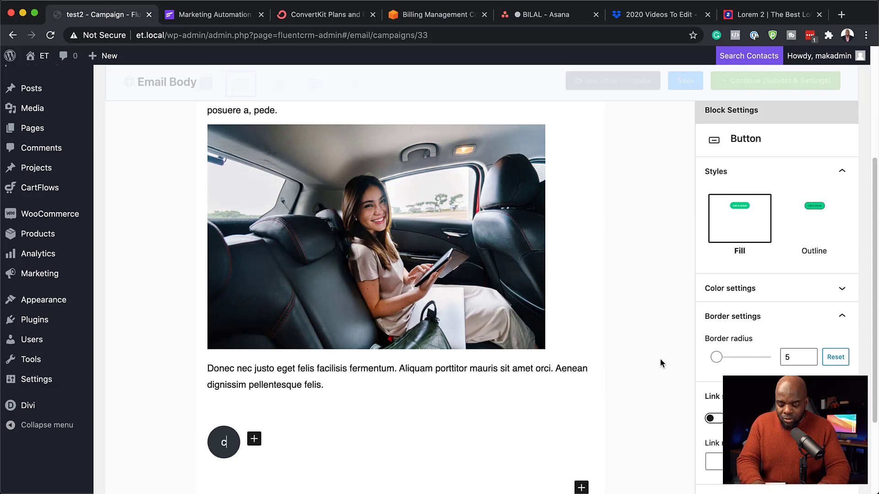
{"action": "type", "text": "lick here"}
Set the "click here" button's border radius to 3.
{"action": "scroll", "coordinate": [660, 359], "scroll_direction": "down", "scroll_amount": 3}
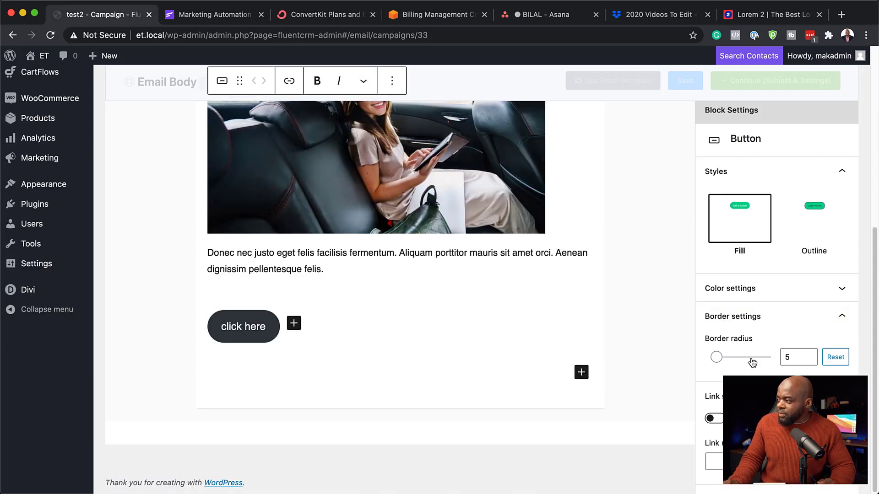
{"action": "double_click", "coordinate": [795, 357]}
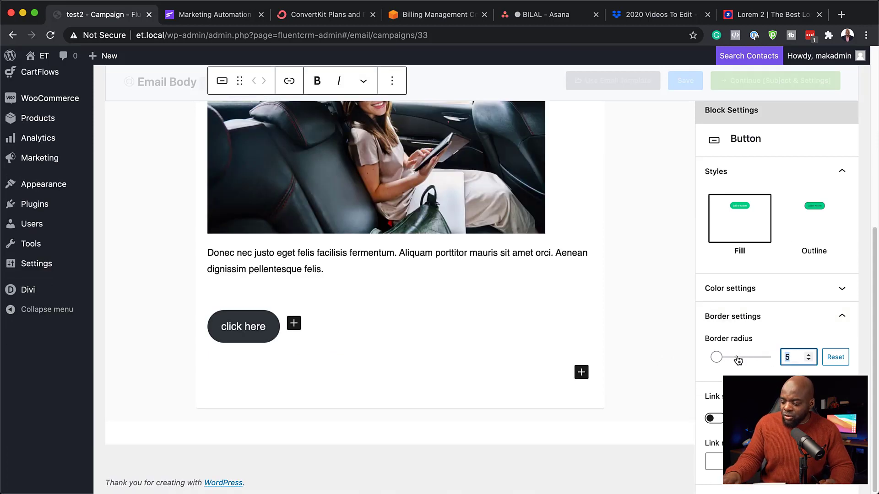
{"action": "type", "text": "3"}
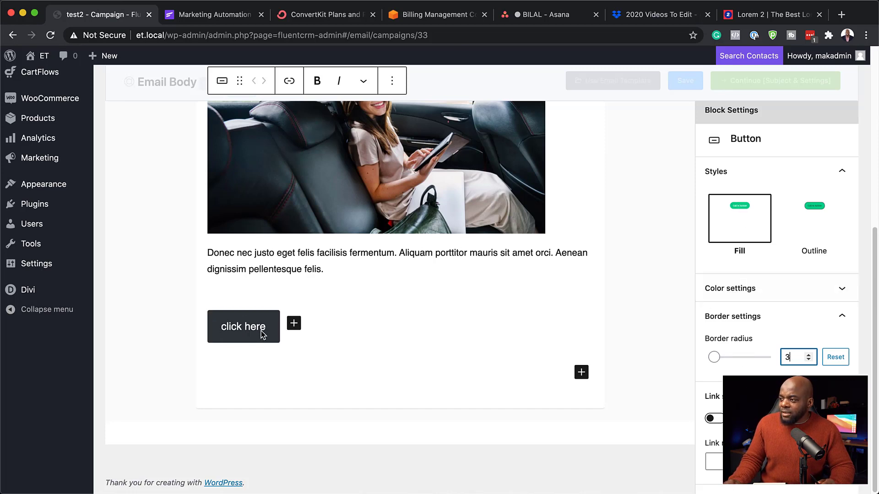
Give the "click here" button the placeholder link "#" and have it open in a new tab.
{"action": "left_click", "coordinate": [244, 328]}
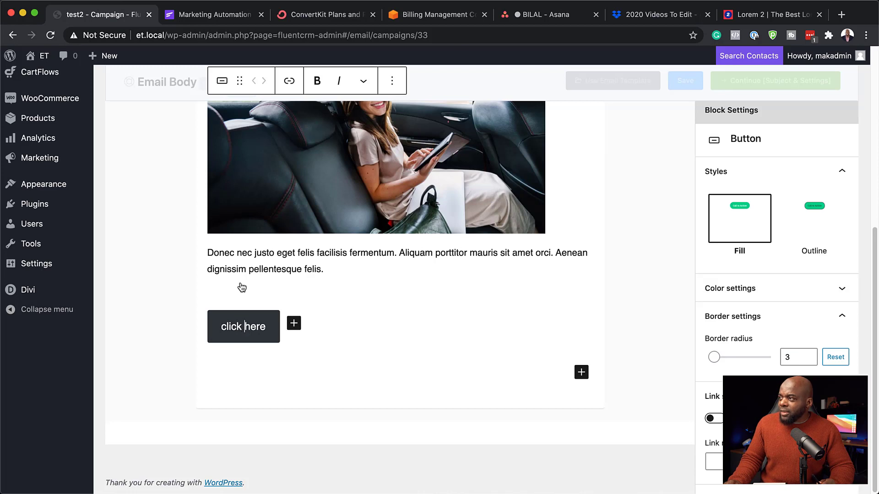
{"action": "left_click", "coordinate": [290, 82]}
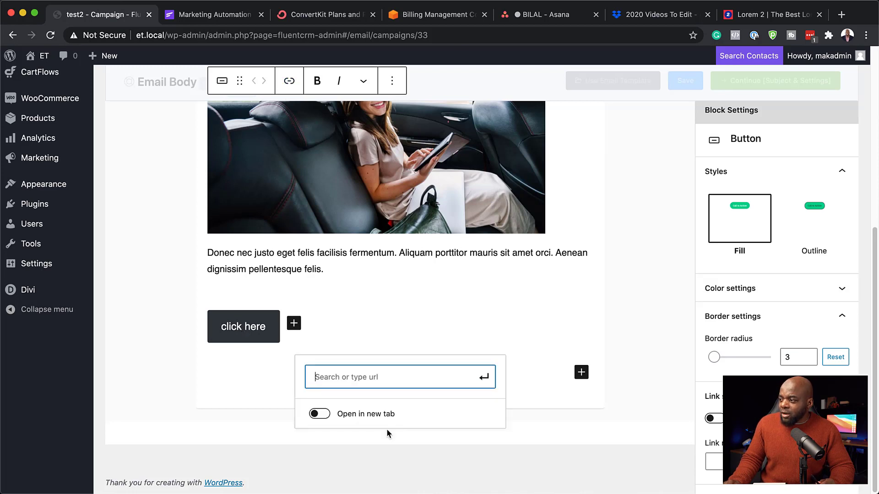
{"action": "type", "text": "#"}
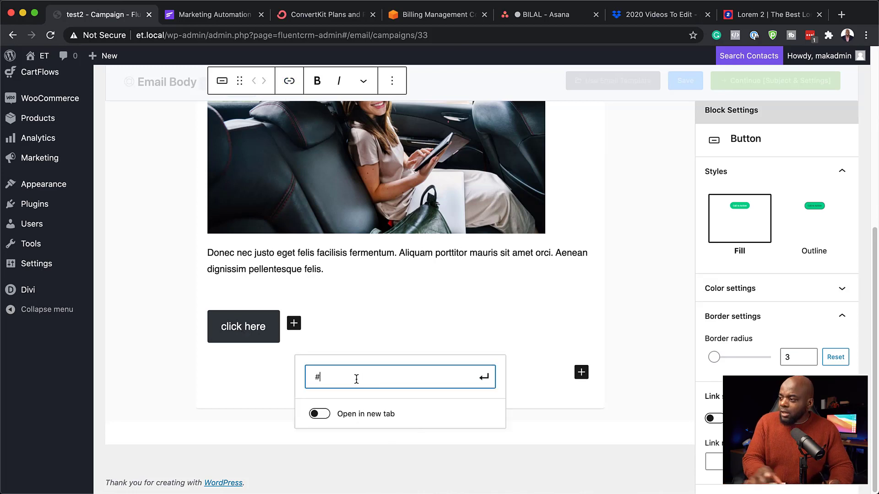
{"action": "left_click", "coordinate": [324, 414]}
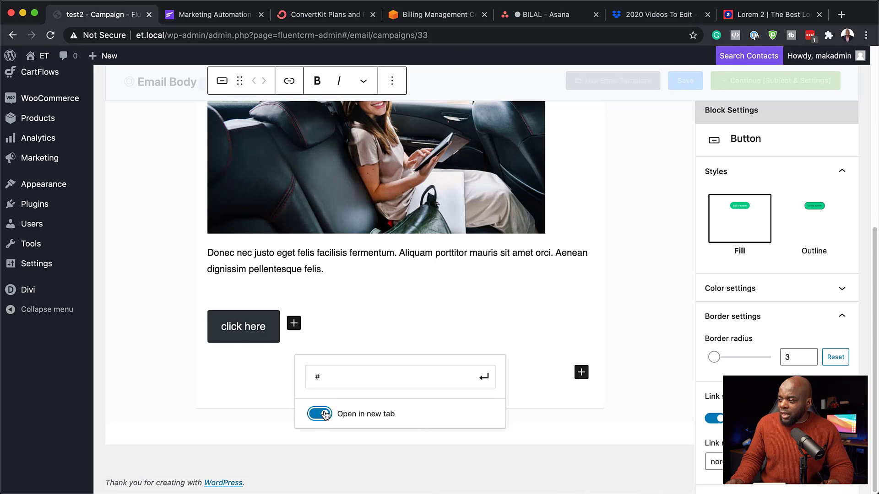
{"action": "left_click", "coordinate": [392, 314]}
Look back over the composed email body and save the test2 campaign.
{"action": "scroll", "coordinate": [301, 288], "scroll_direction": "up", "scroll_amount": 6}
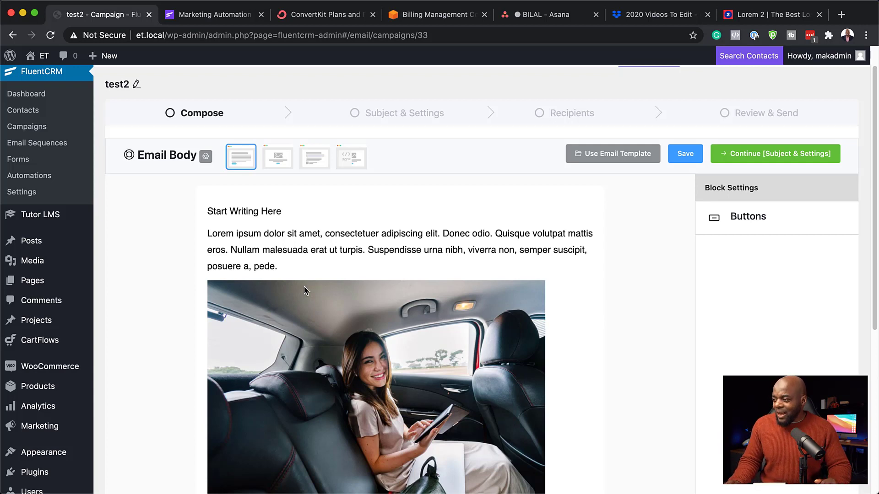
{"action": "scroll", "coordinate": [385, 349], "scroll_direction": "down", "scroll_amount": 1}
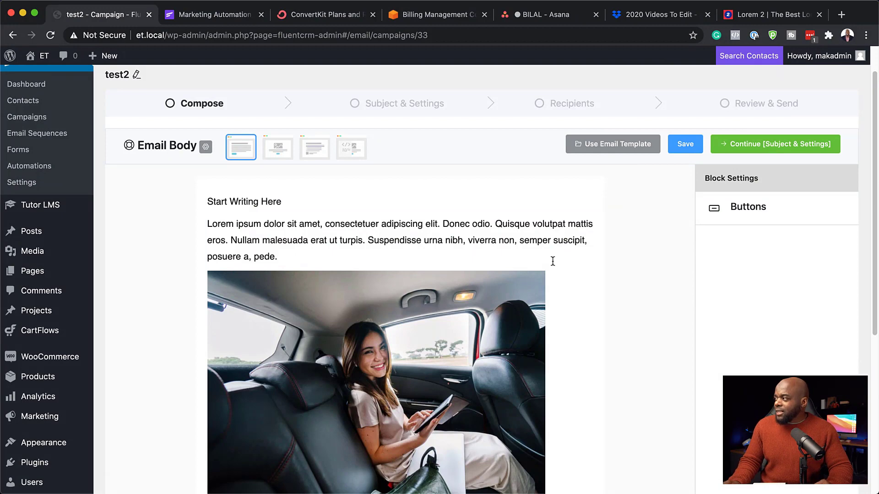
{"action": "left_click", "coordinate": [685, 144]}
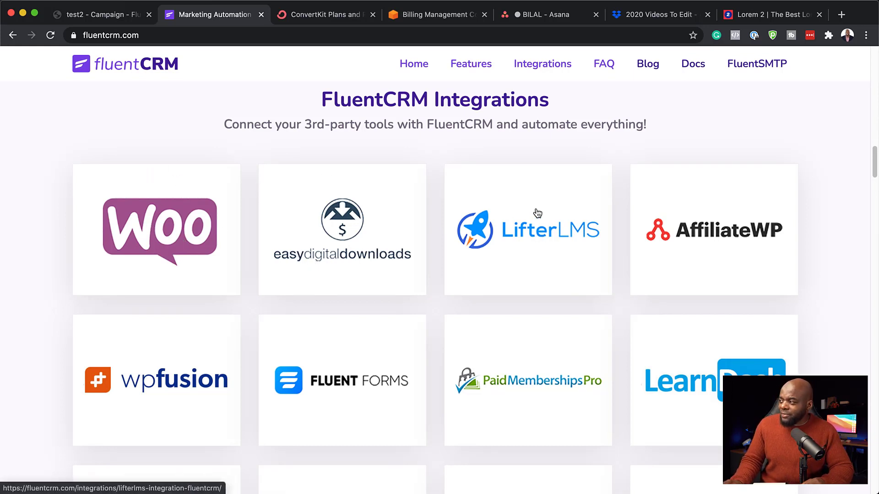
Review the third-party integrations listed on the fluentcrm.com website.
{"action": "scroll", "coordinate": [404, 222], "scroll_direction": "down", "scroll_amount": 1}
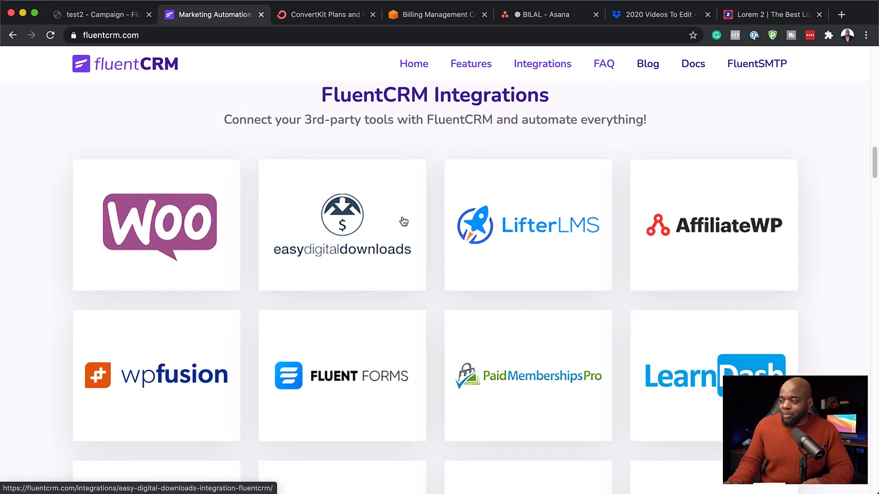
{"action": "scroll", "coordinate": [403, 221], "scroll_direction": "down", "scroll_amount": 5}
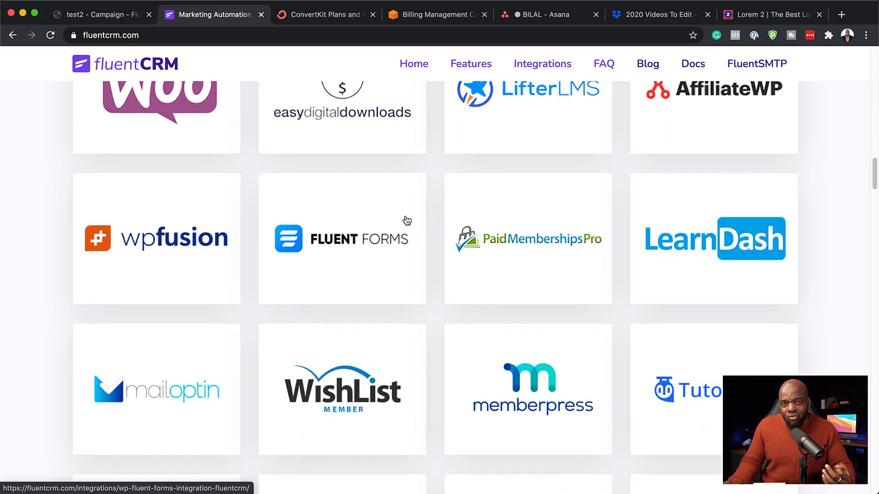
{"action": "scroll", "coordinate": [409, 219], "scroll_direction": "down", "scroll_amount": 1}
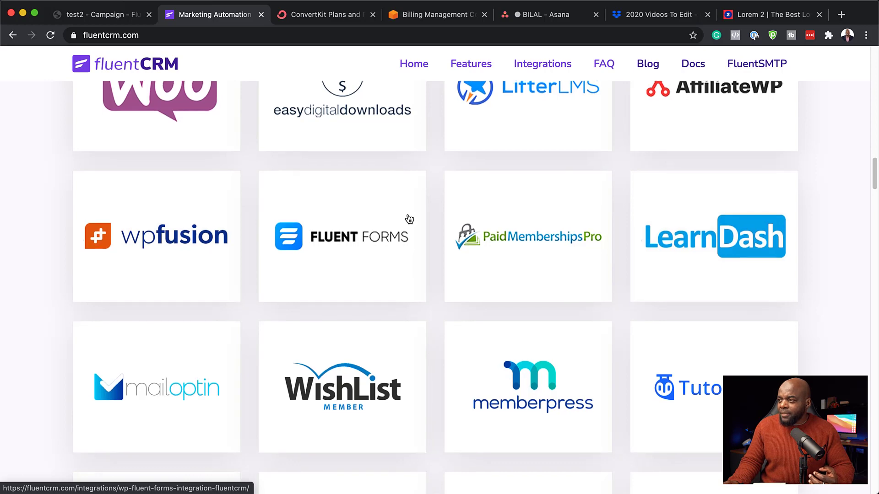
{"action": "scroll", "coordinate": [405, 301], "scroll_direction": "down", "scroll_amount": 2}
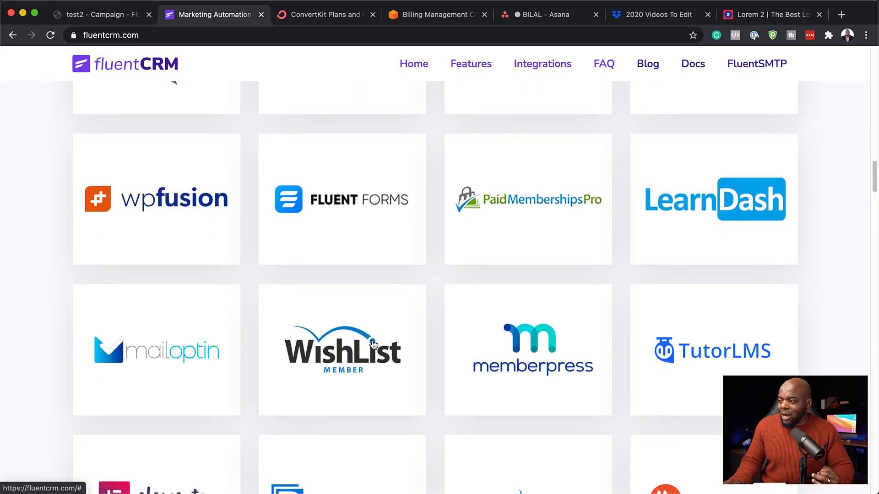
{"action": "scroll", "coordinate": [368, 338], "scroll_direction": "up", "scroll_amount": 10}
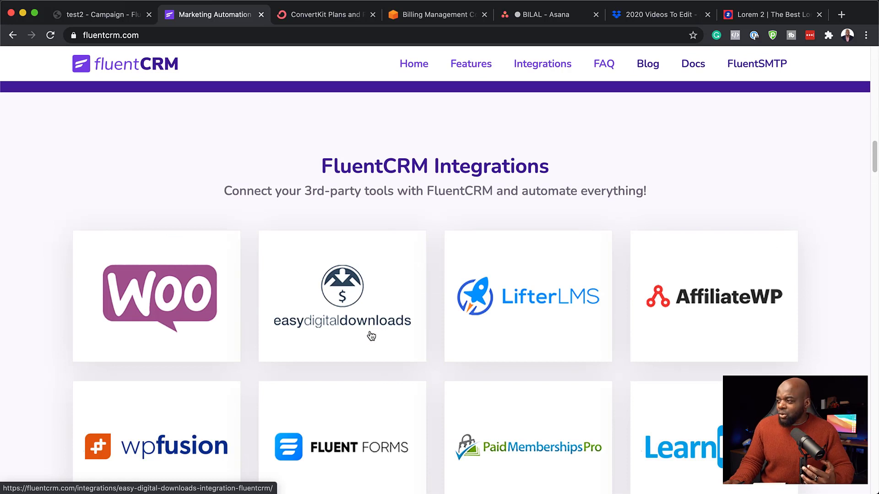
{"action": "scroll", "coordinate": [371, 336], "scroll_direction": "down", "scroll_amount": 2}
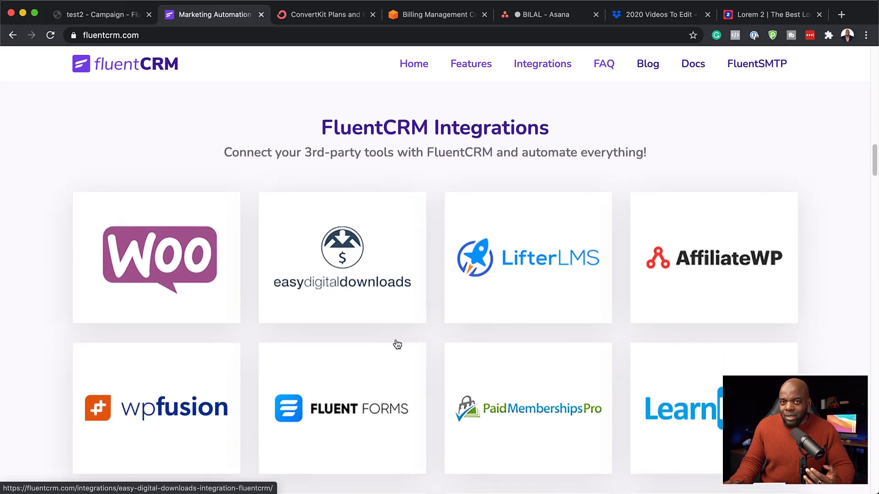
{"action": "scroll", "coordinate": [397, 344], "scroll_direction": "down", "scroll_amount": 1}
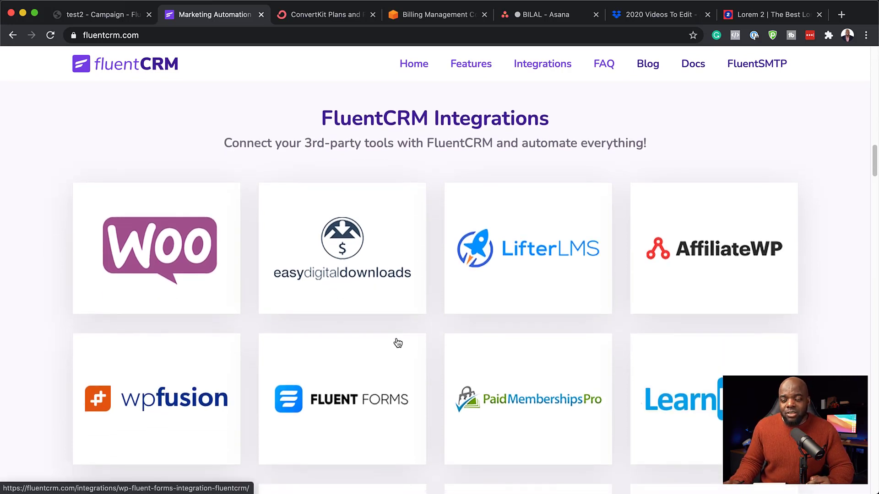
{"action": "scroll", "coordinate": [398, 343], "scroll_direction": "down", "scroll_amount": 3}
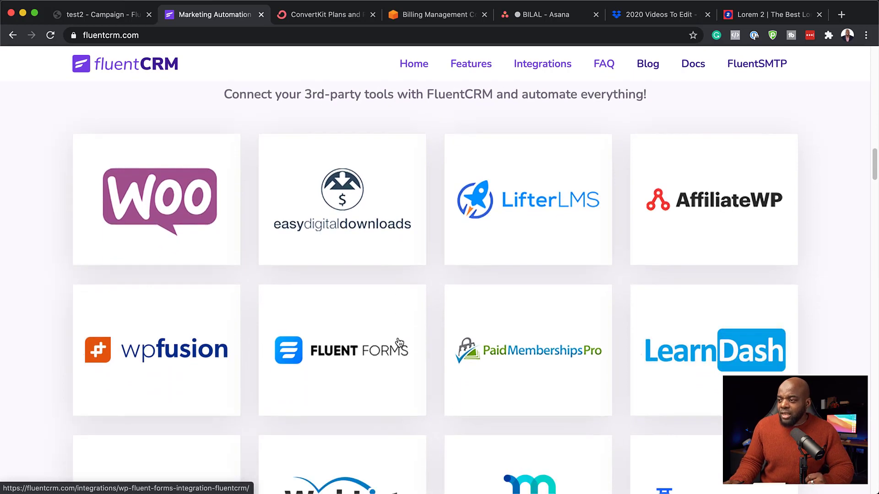
{"action": "scroll", "coordinate": [399, 341], "scroll_direction": "down", "scroll_amount": 10}
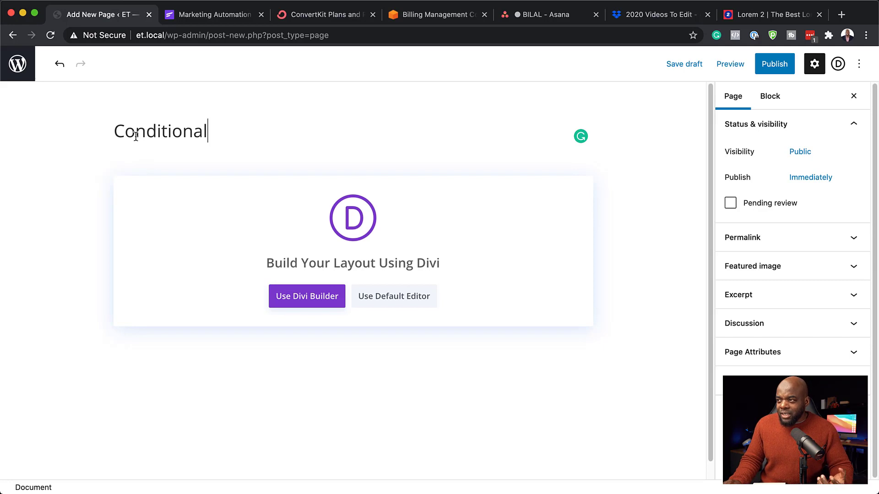
Choose the default editor for the Conditional page and add a Conditional Section block containing two paragraphs of lorem ipsum text.
{"action": "left_click", "coordinate": [380, 299]}
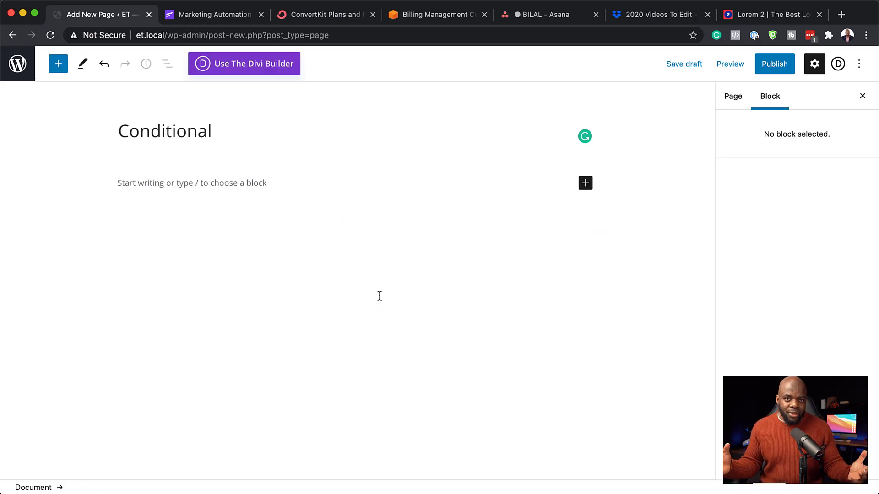
{"action": "left_click", "coordinate": [586, 184]}
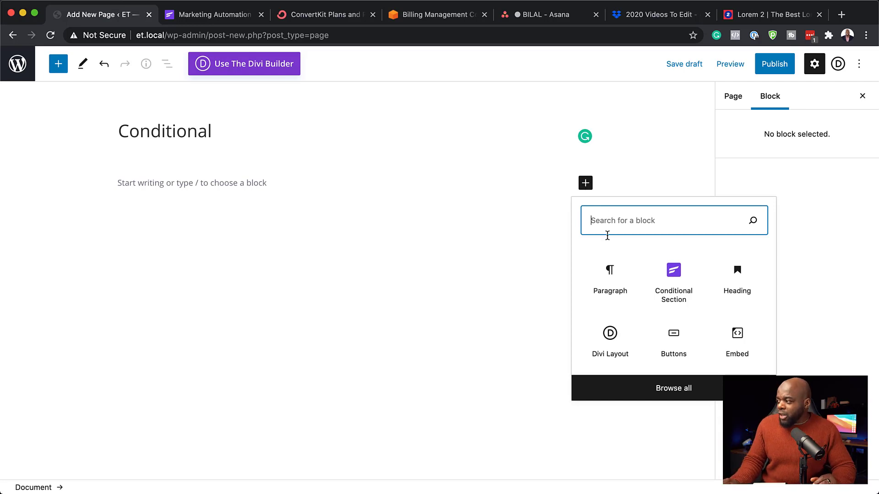
{"action": "left_click", "coordinate": [695, 297]}
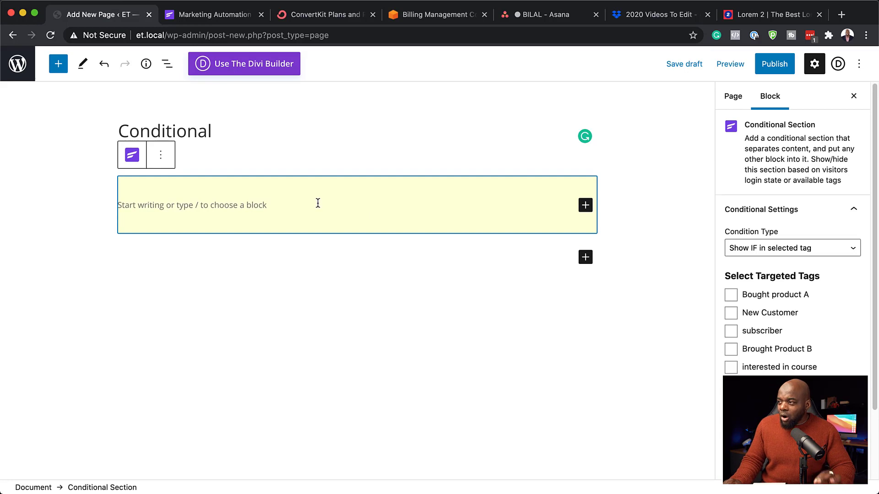
{"action": "left_click", "coordinate": [295, 209]}
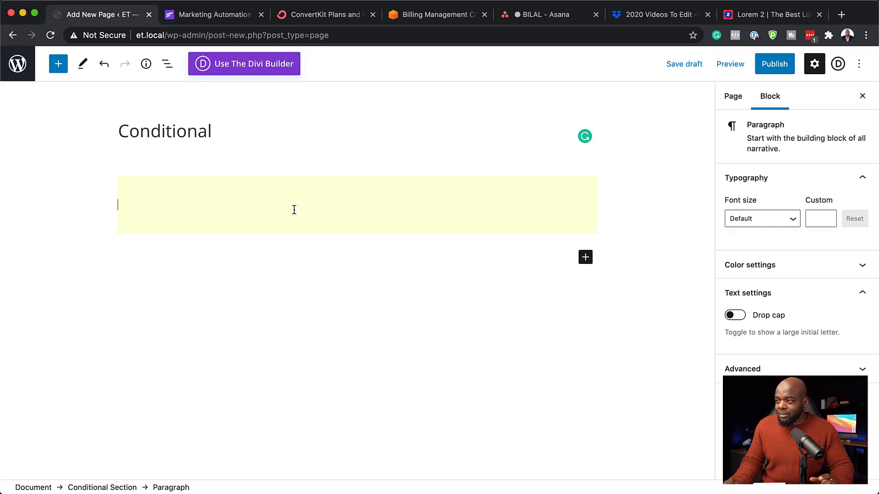
{"action": "type", "text": "Lorem ipsum dolor sit amet, consectetuer adipiscing elit. Donec odio. Quisque volutpat mattis eros. Nullam malesuada erat ut turpis. Suspendisse urna nibh, viverra non, semper suscipit, posuere a, pede.\\nDonec nec justo eget felis facilisis fermentum. Aliquam porttitor mauris sit amet orci. Aenean dignissim pellentesque felis."}
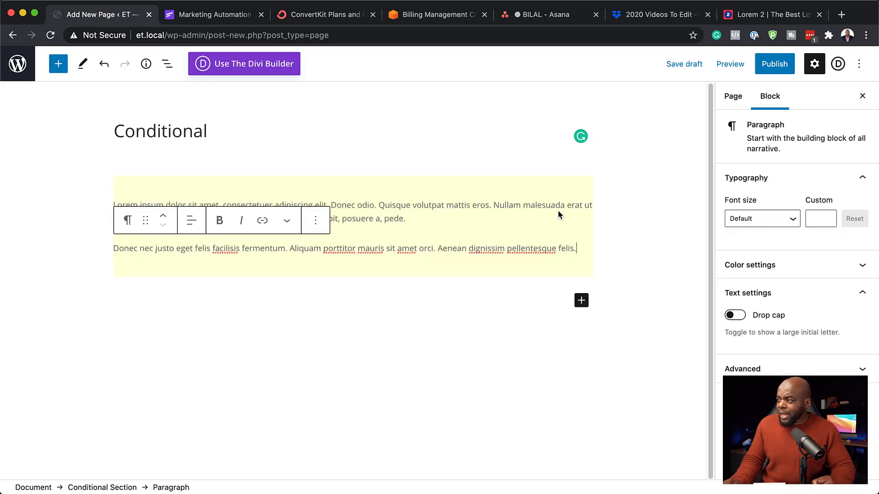
Target the conditional section at contacts with the New Customer tag and open its condition type options.
{"action": "left_click", "coordinate": [469, 269]}
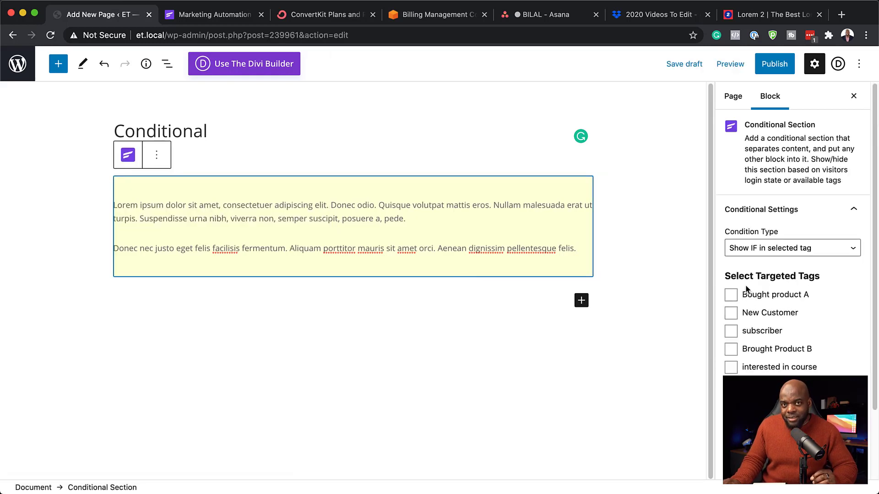
{"action": "left_click", "coordinate": [731, 313]}
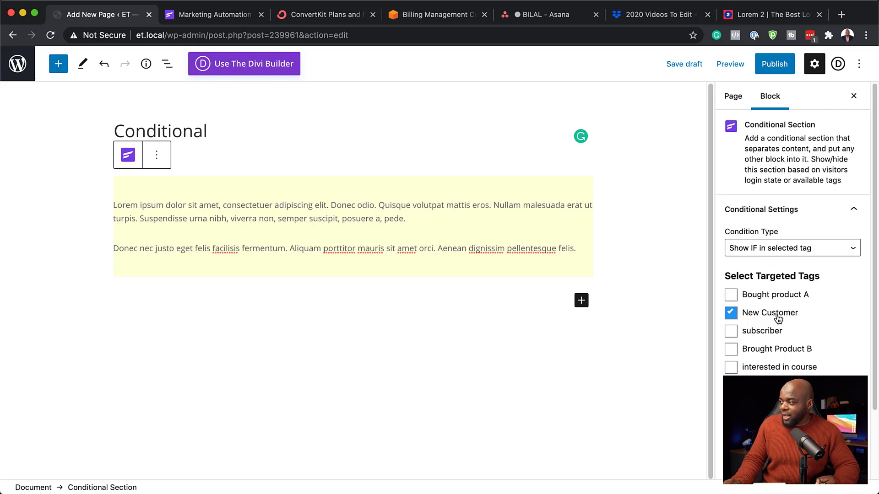
{"action": "left_click", "coordinate": [742, 250]}
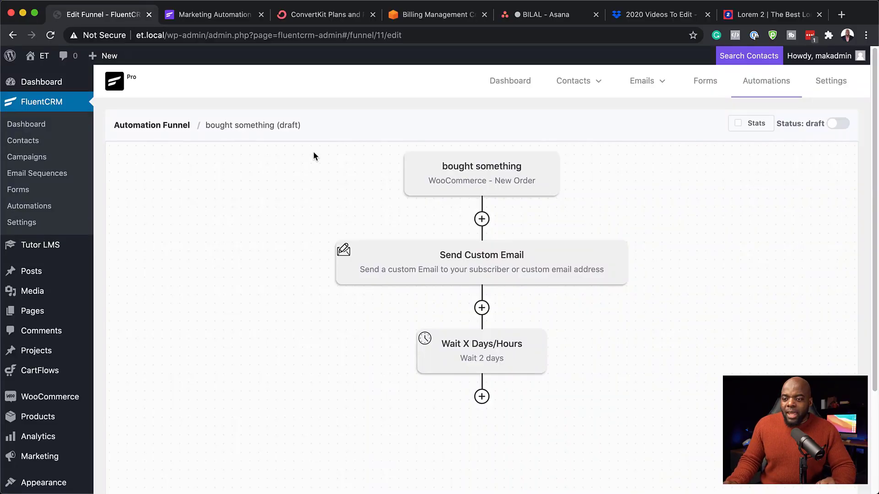
Look at the action blocks that can be added after Send Custom Email in the "bought something" automation funnel.
{"action": "left_click", "coordinate": [481, 308]}
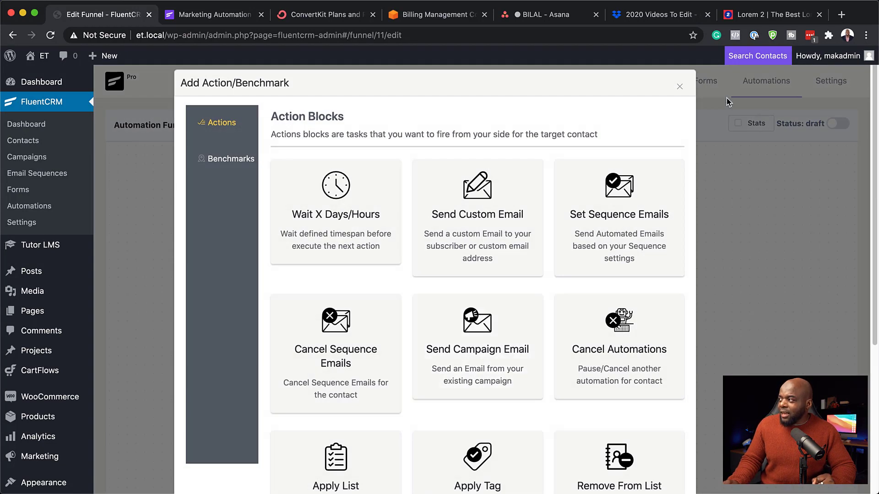
{"action": "left_click", "coordinate": [681, 88]}
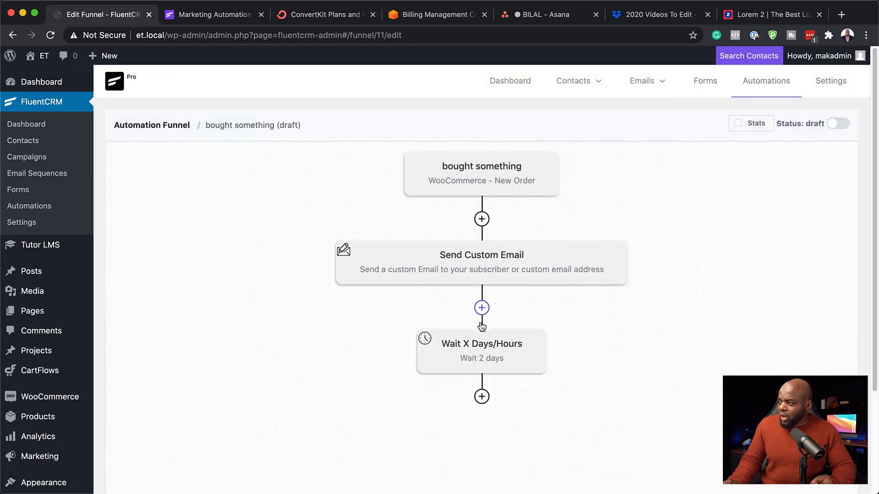